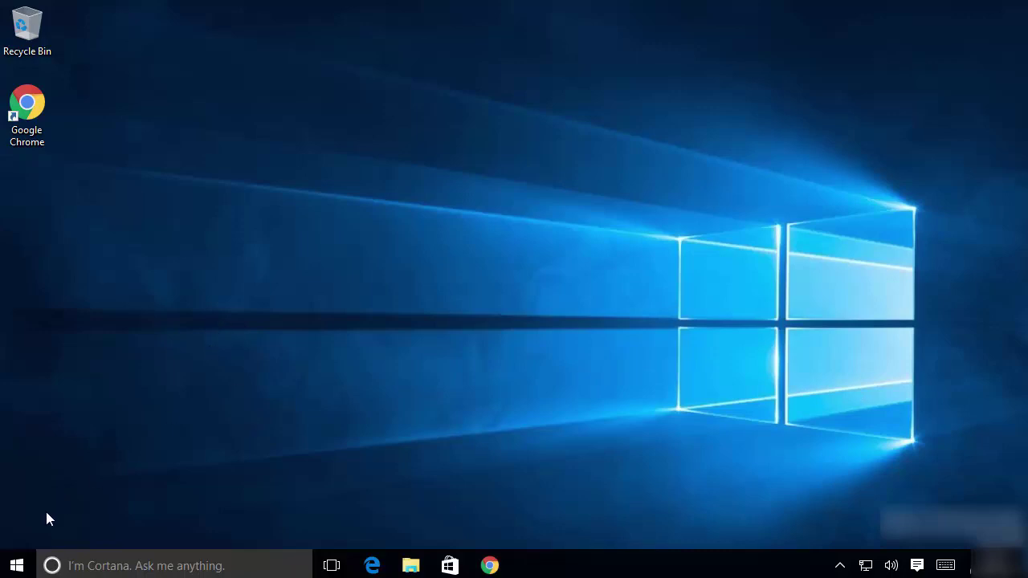
Step: Run javac in a Command Prompt to check whether the Java compiler is available, and close the window
right_click(22, 567)
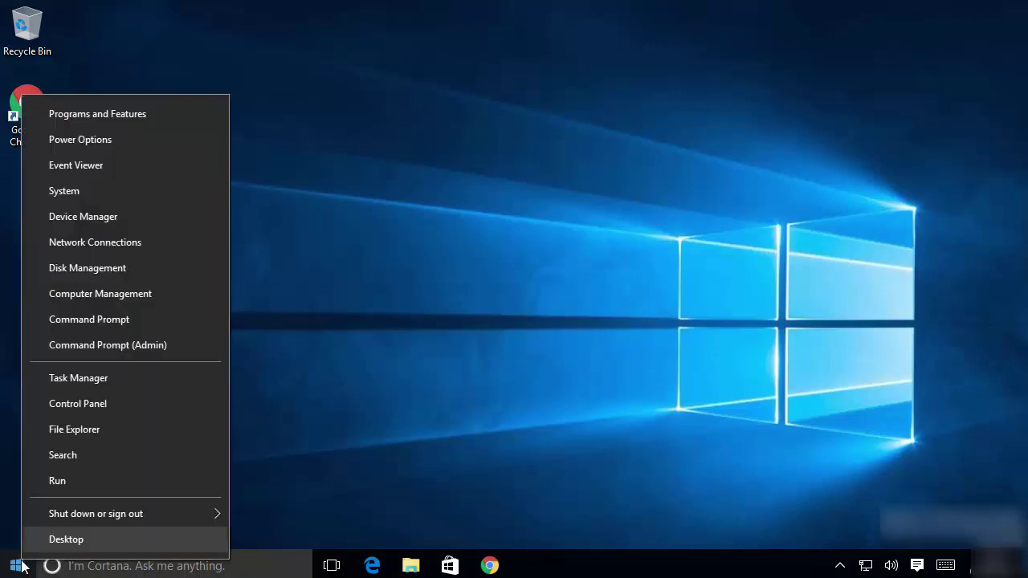
click(82, 319)
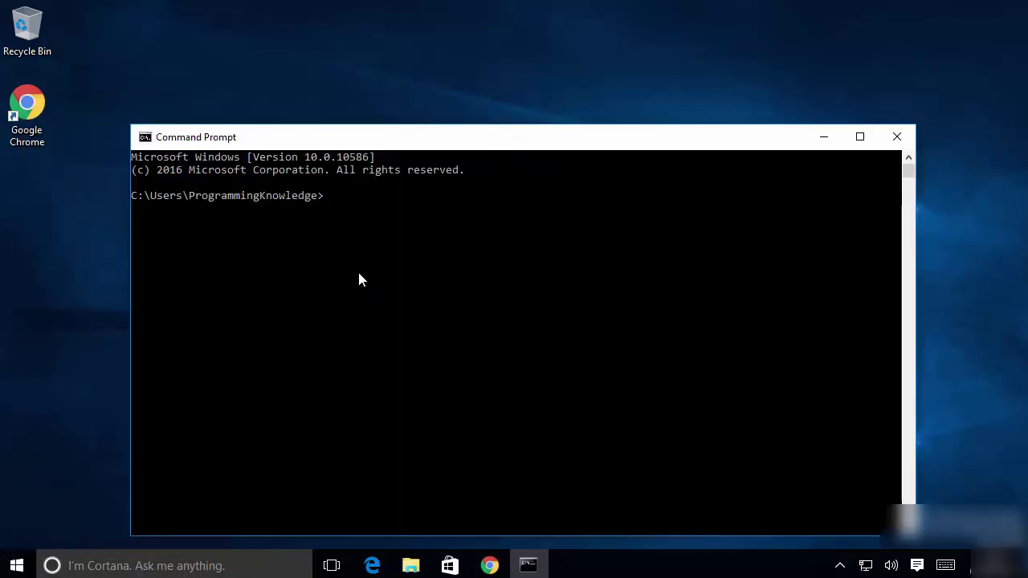
click(359, 275)
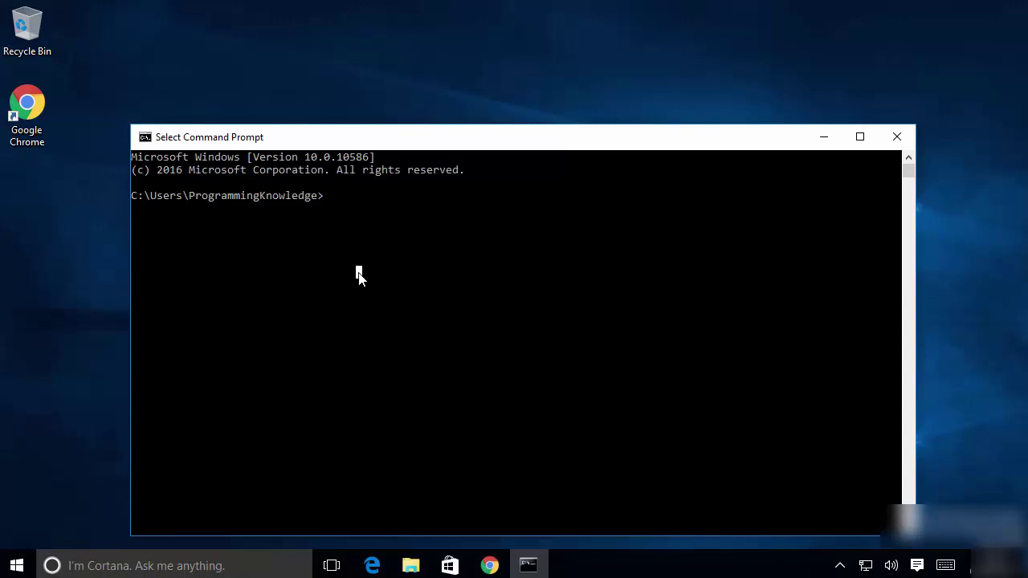
text(javac)
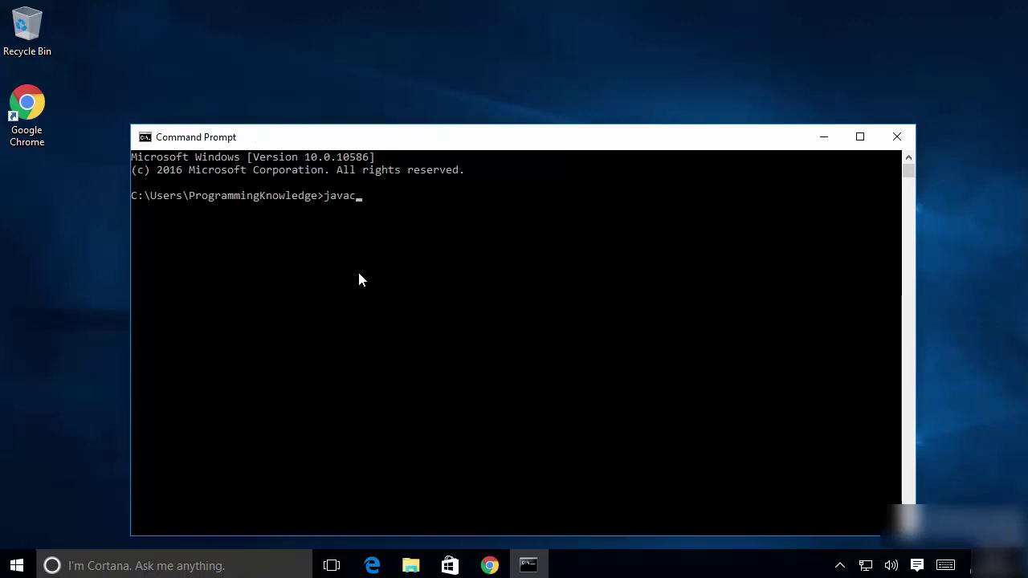
key(Return)
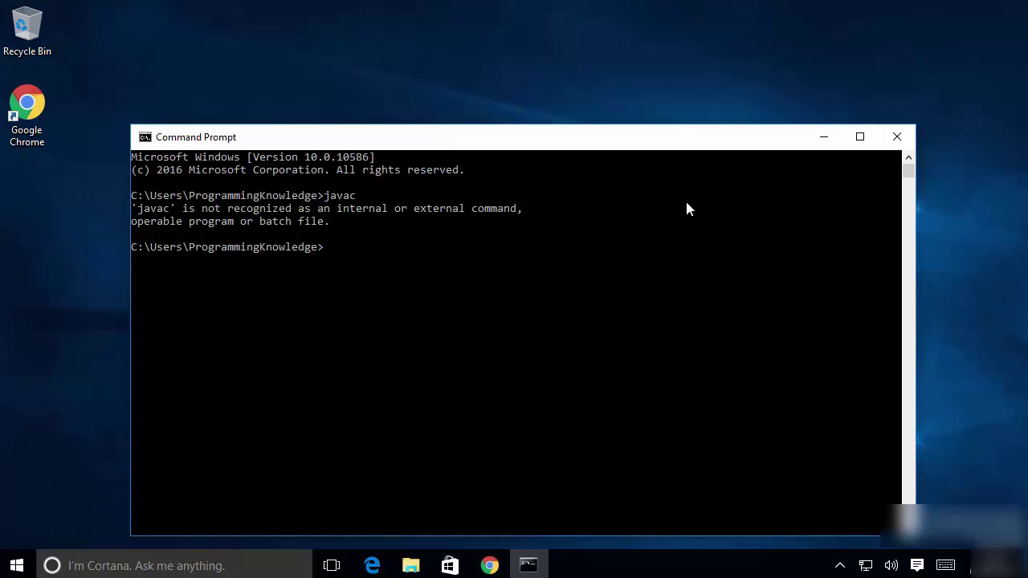
click(897, 138)
Step: Switch to Chrome, open Oracle's Java SE Development Kit 12 Downloads page from the "java jdk" search results, and accept all cookies
click(484, 560)
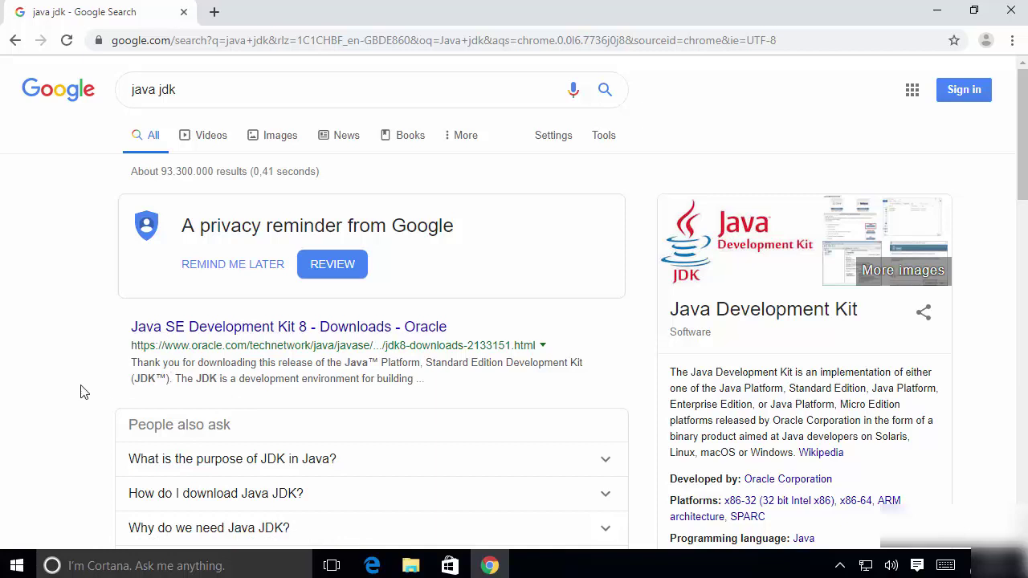
scroll(87, 383, down, 2)
scroll(87, 383, down, 2)
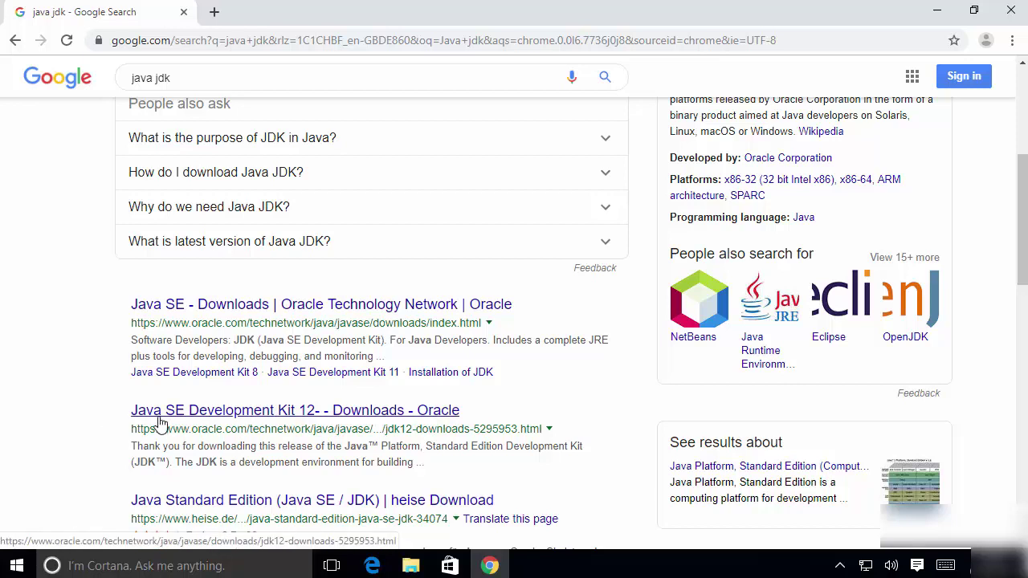
click(219, 415)
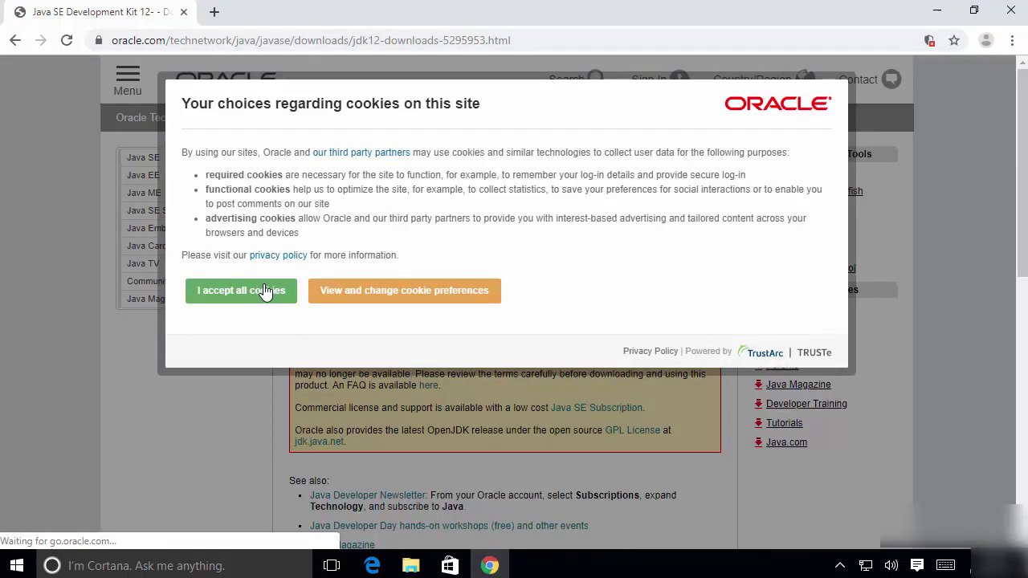
click(219, 298)
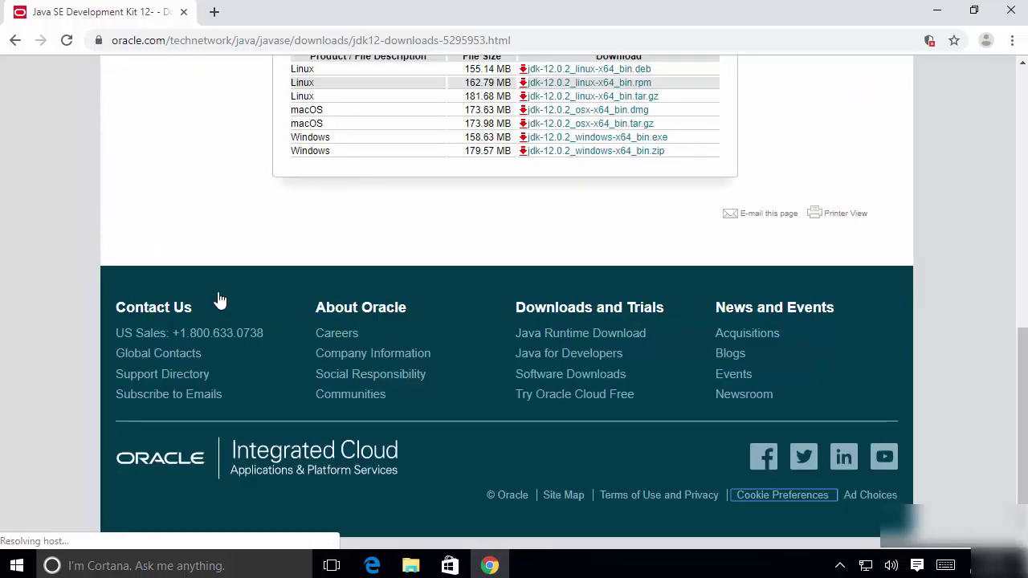
Step: Accept the Oracle license agreement for Java SE Development Kit 12.0.2 and download jdk-12.0.2_windows-x64_bin.exe
scroll(221, 301, up, 5)
scroll(265, 307, up, 3)
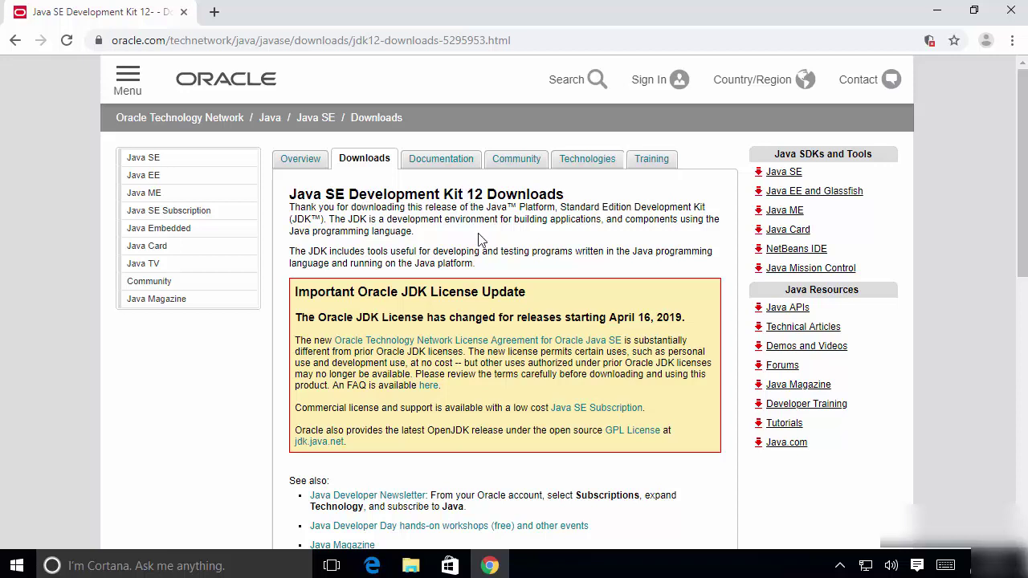
scroll(478, 239, down, 4)
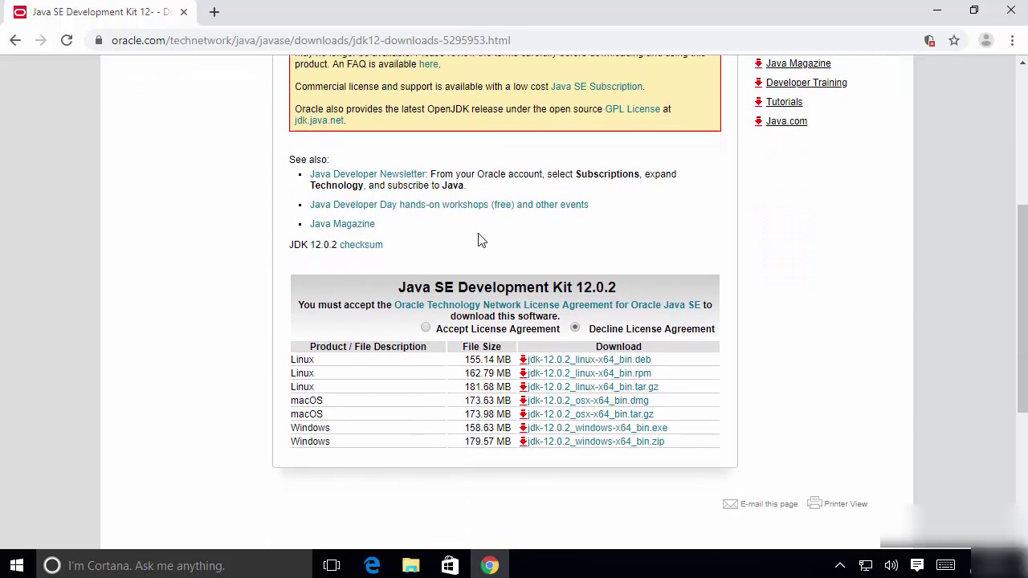
click(426, 329)
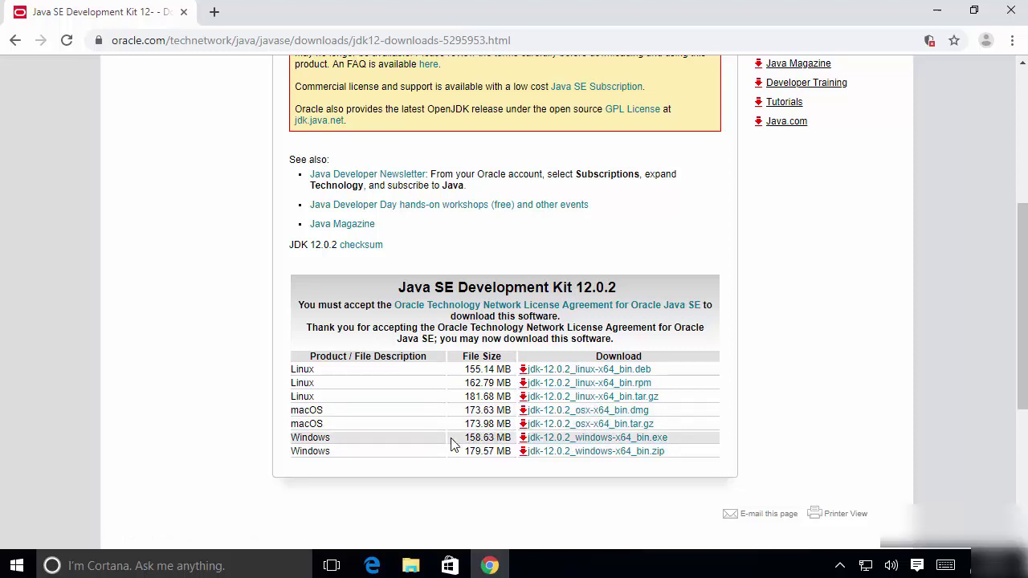
drag(308, 444, 504, 438)
click(635, 446)
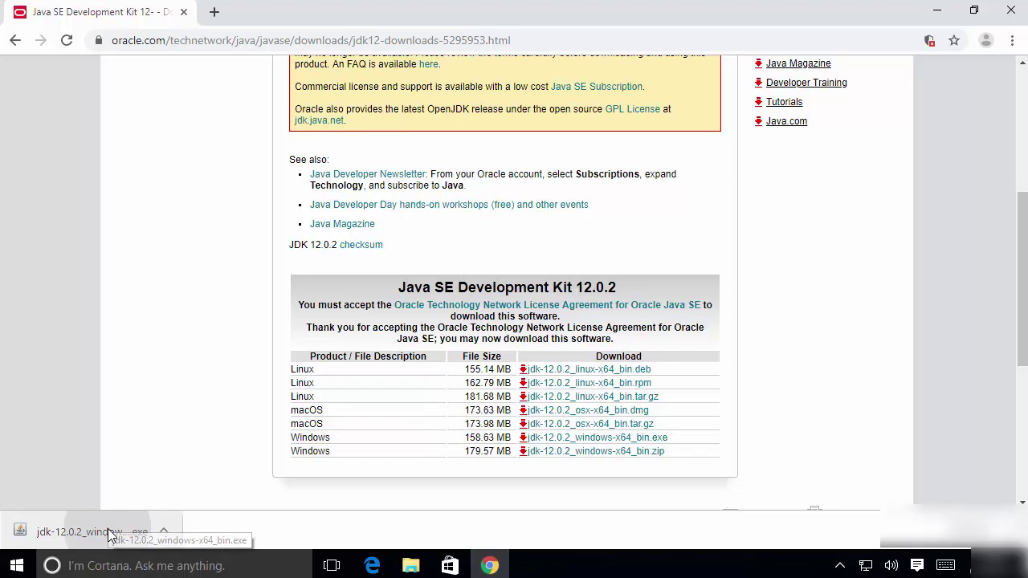
Step: Run the downloaded JDK 12.0.2 installer with permission to make changes, and complete the installation in the default folder C:\Program Files\Java\jdk-12.0.2\
click(110, 534)
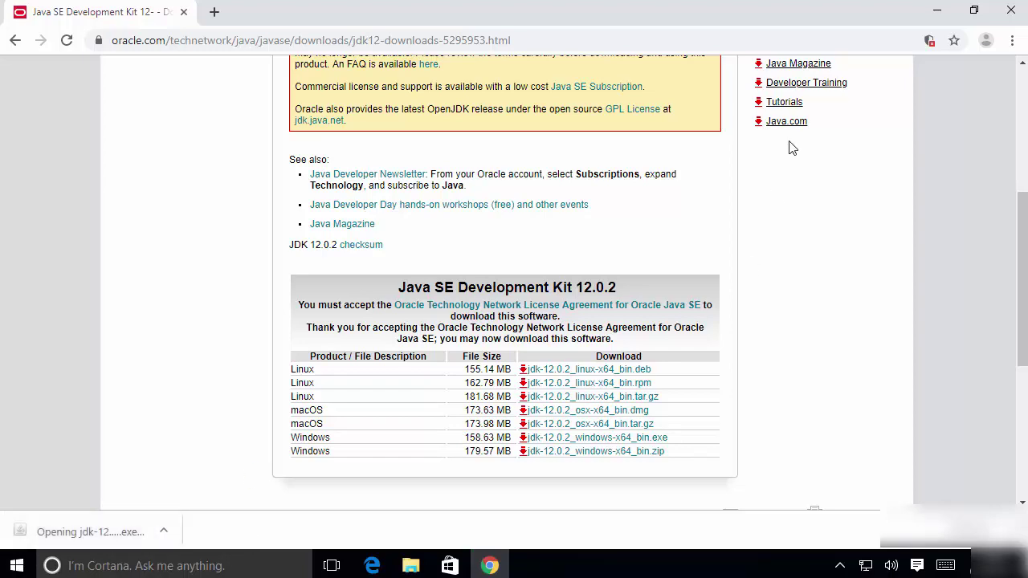
click(937, 16)
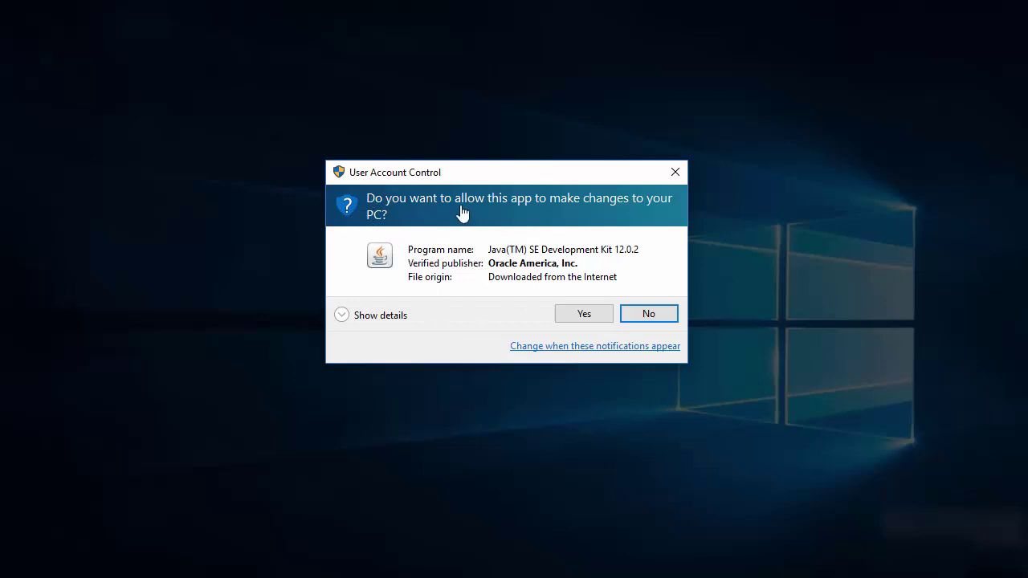
click(580, 314)
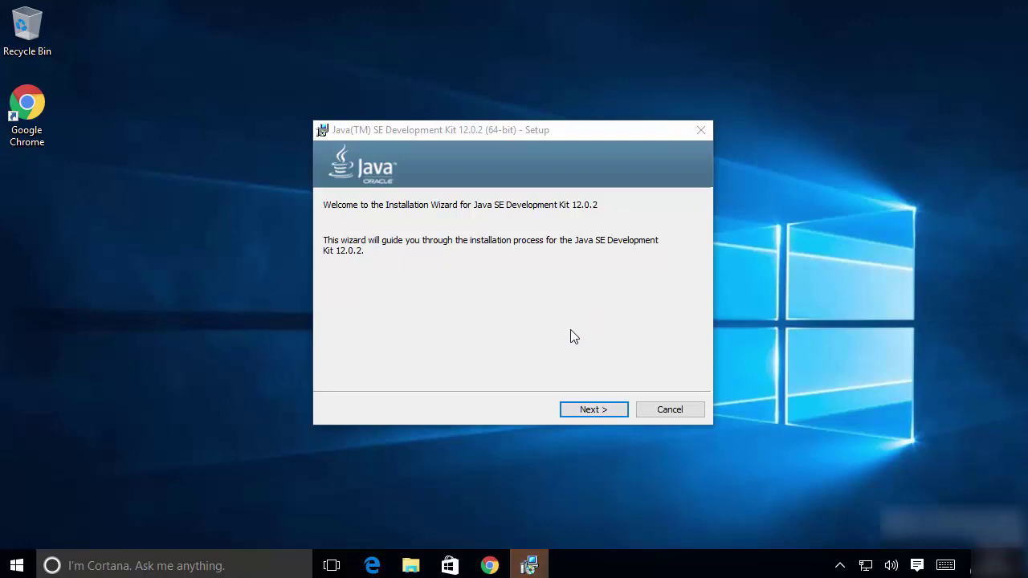
click(584, 412)
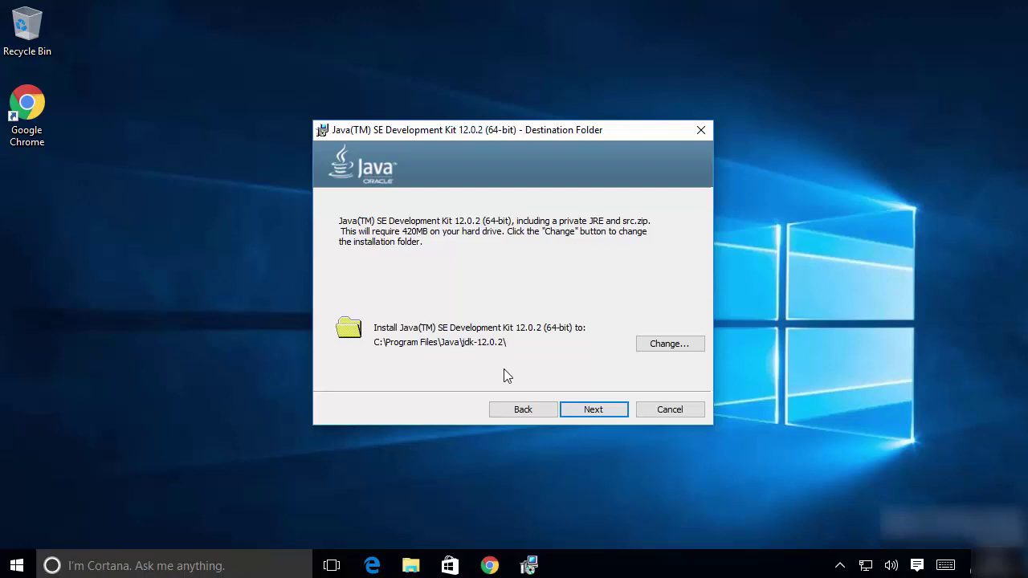
click(592, 410)
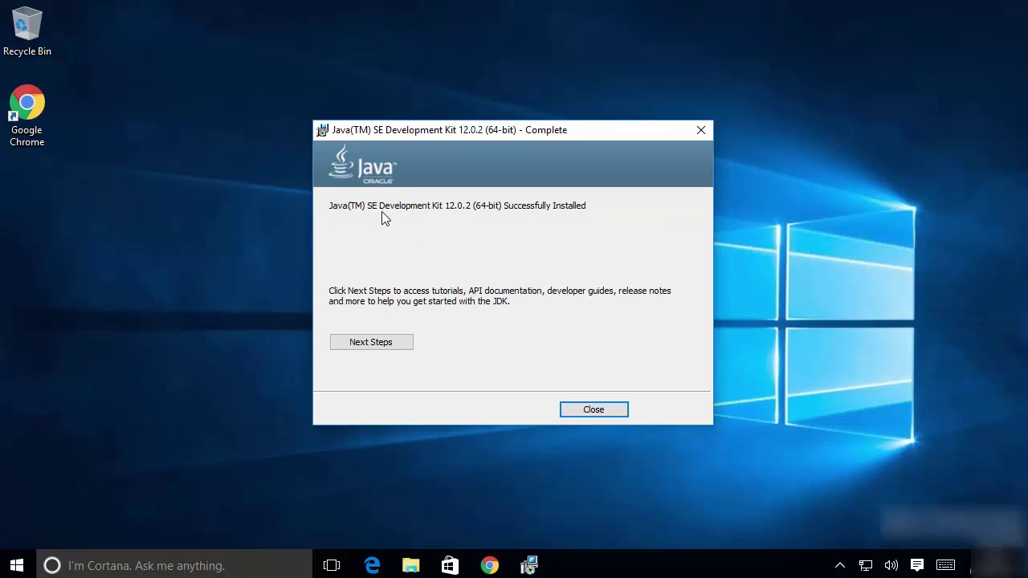
click(589, 415)
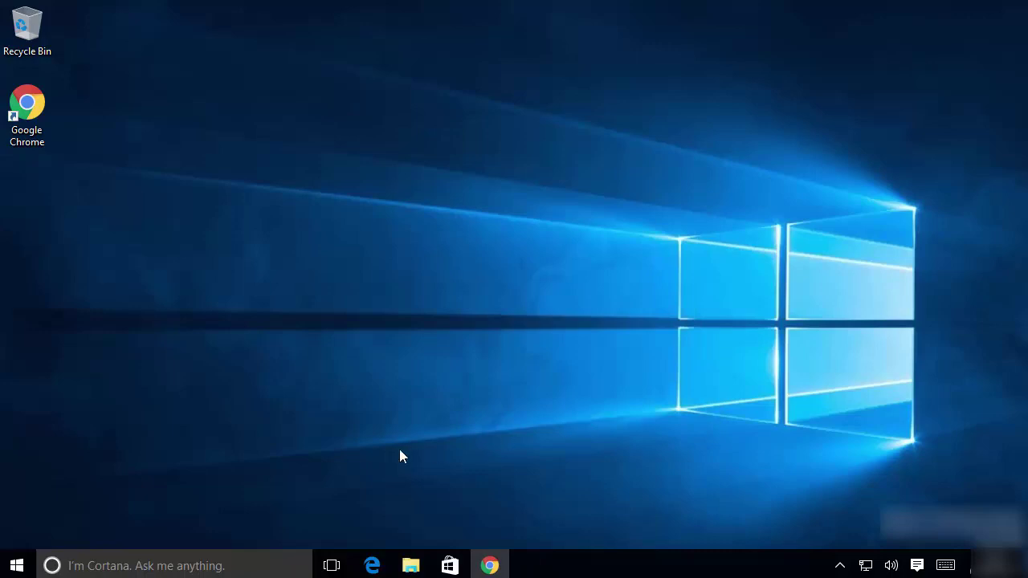
Step: Browse in File Explorer to the bin folder of the installed JDK and copy its path, C:\Program Files\Java\jdk-12.0.2\bin
click(411, 565)
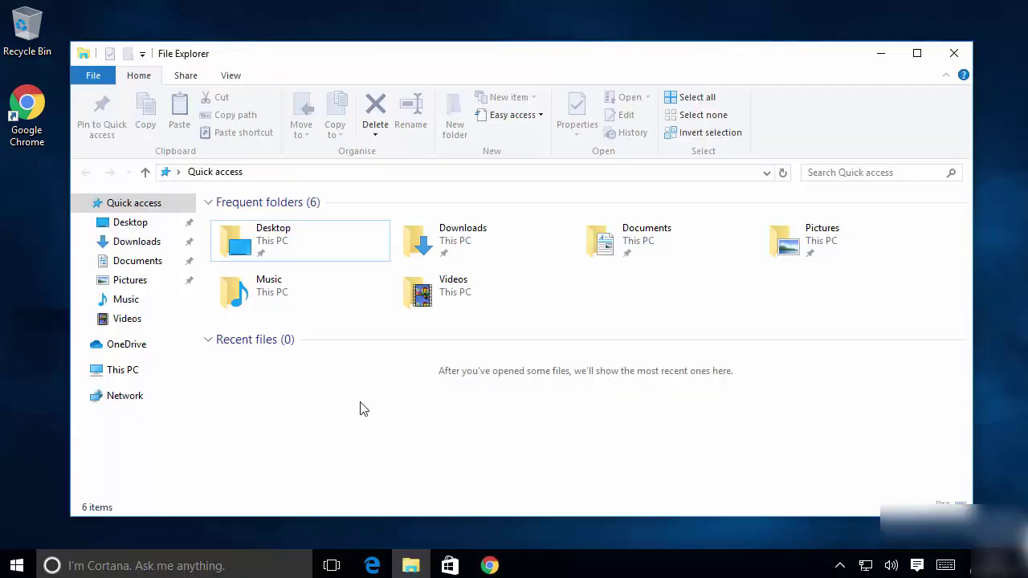
click(132, 376)
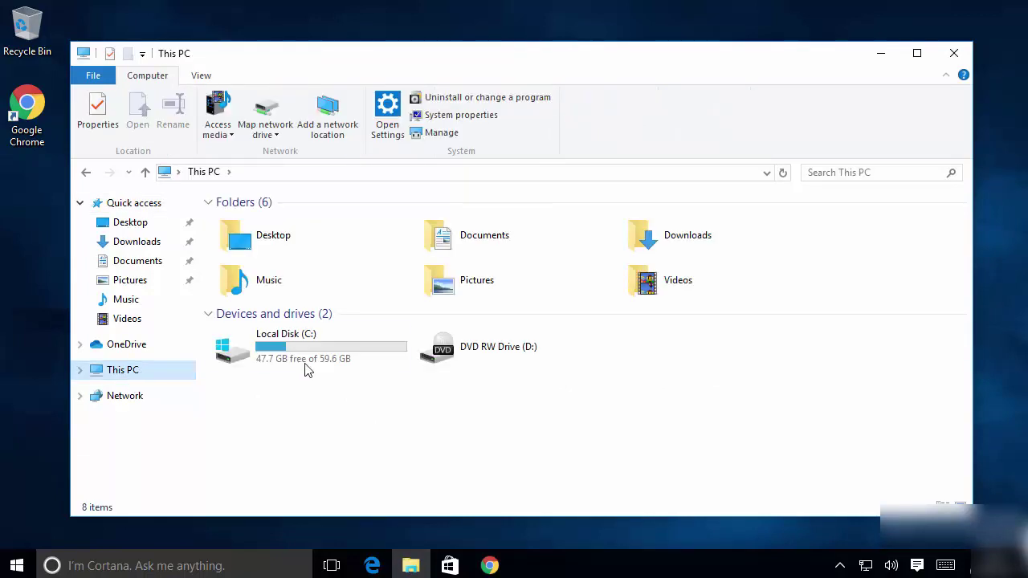
click(297, 345)
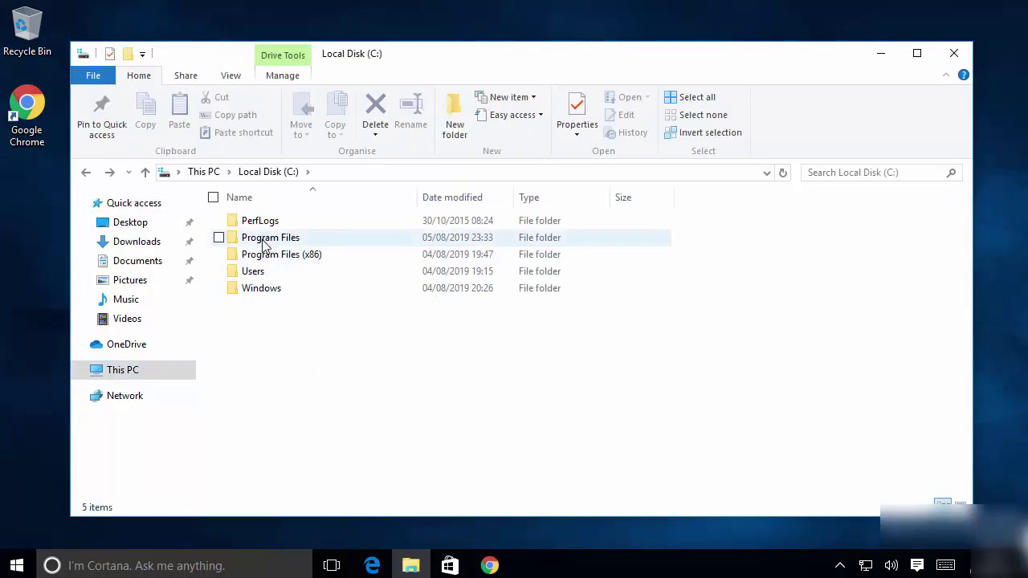
double_click(263, 241)
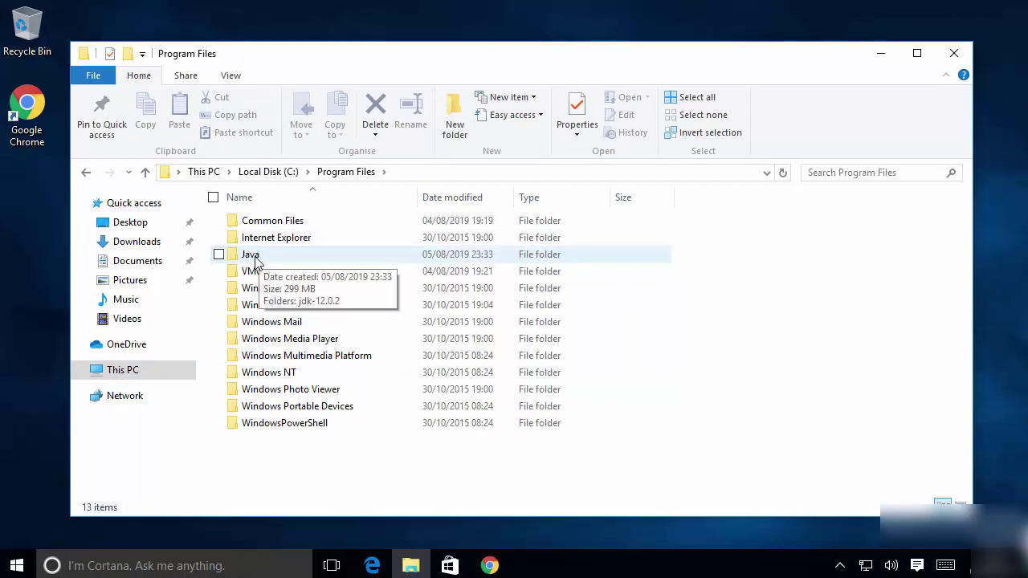
double_click(255, 260)
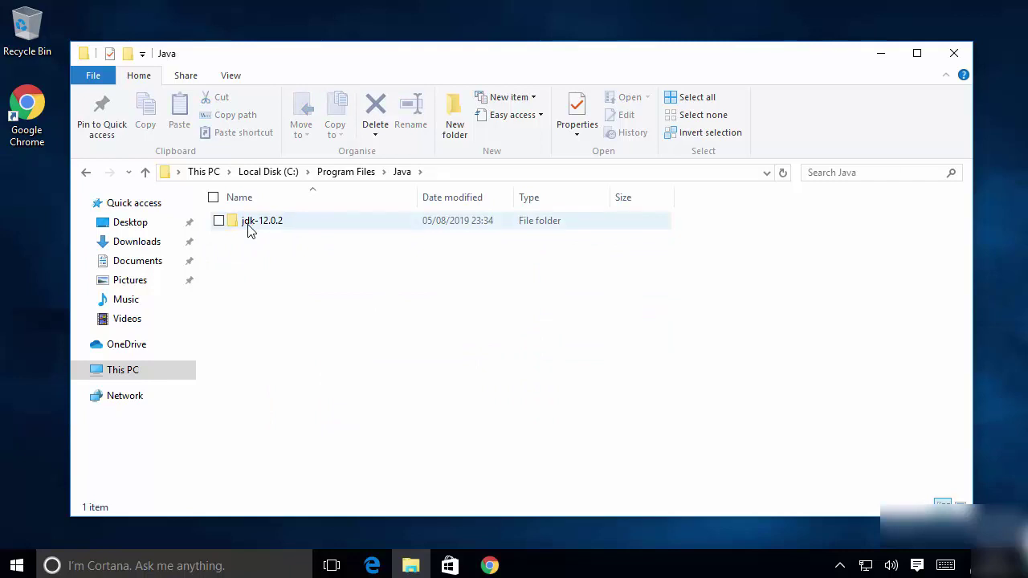
double_click(256, 228)
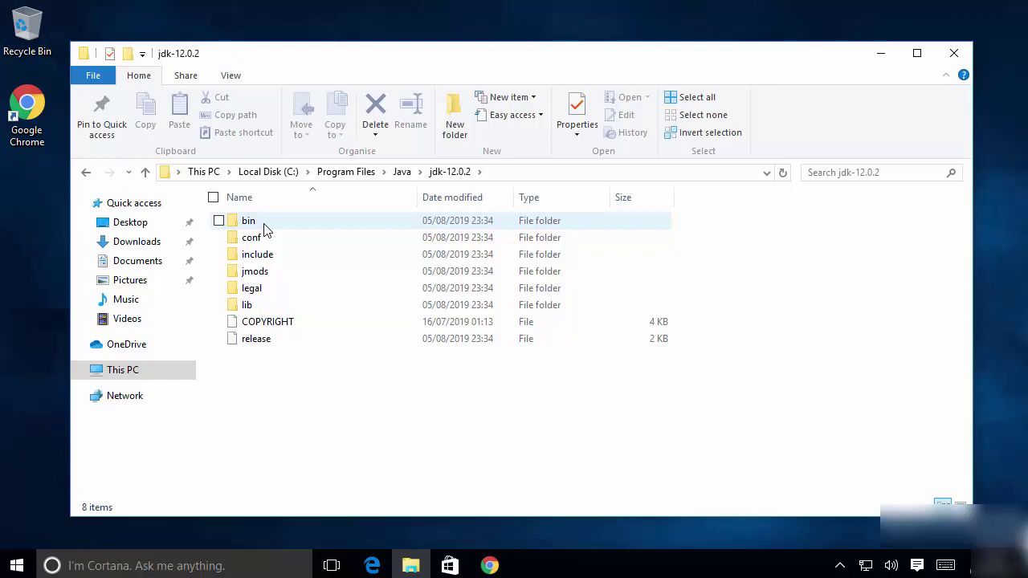
double_click(260, 225)
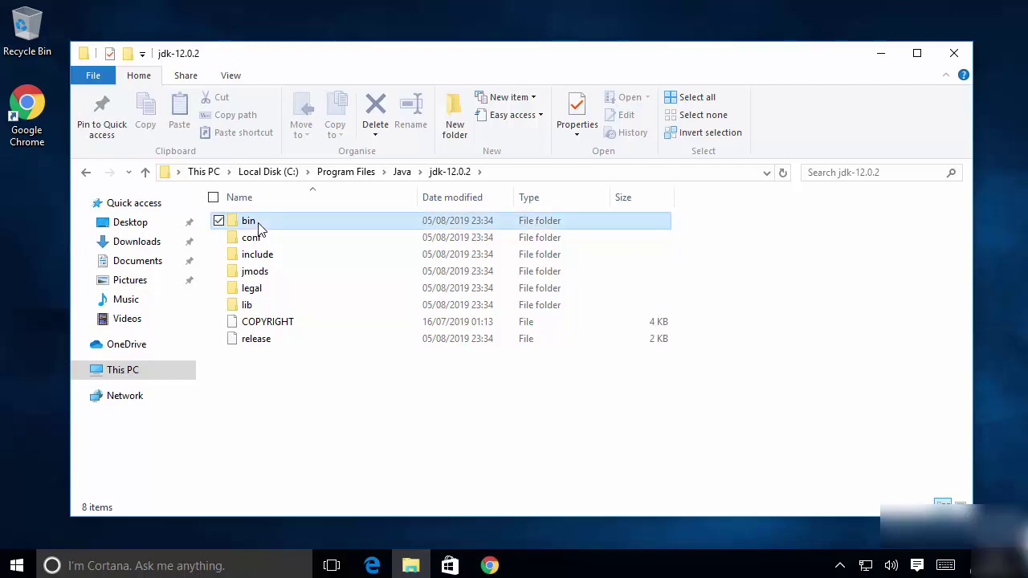
click(535, 176)
key(ctrl+c)
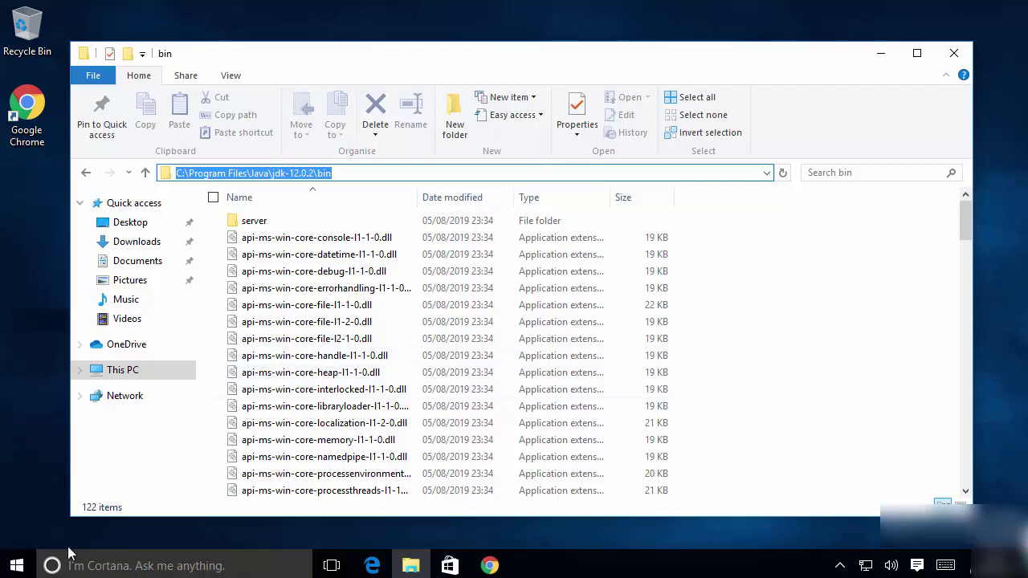
Step: Open the Environment Variables dialog from the advanced system settings
right_click(22, 567)
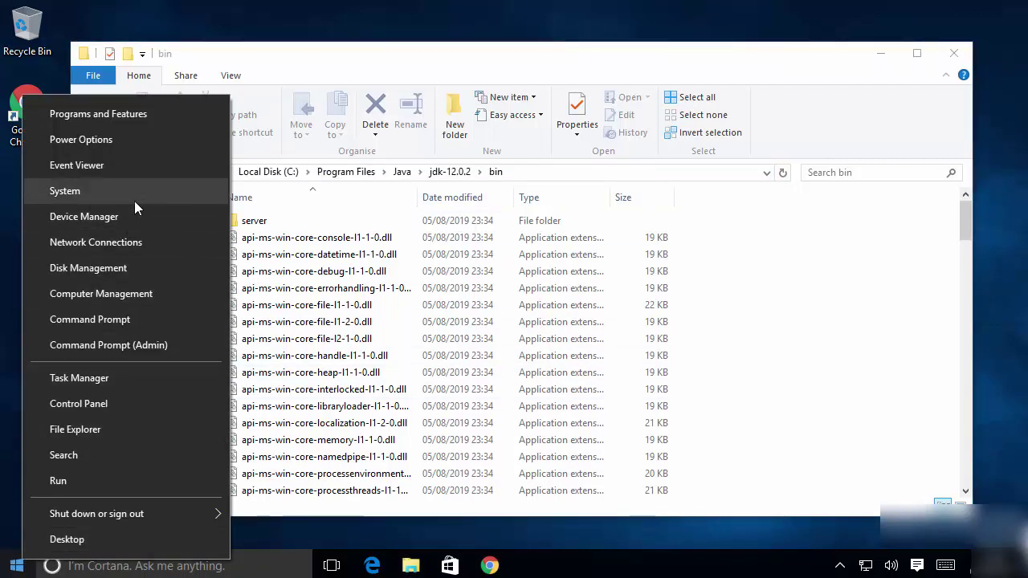
click(76, 191)
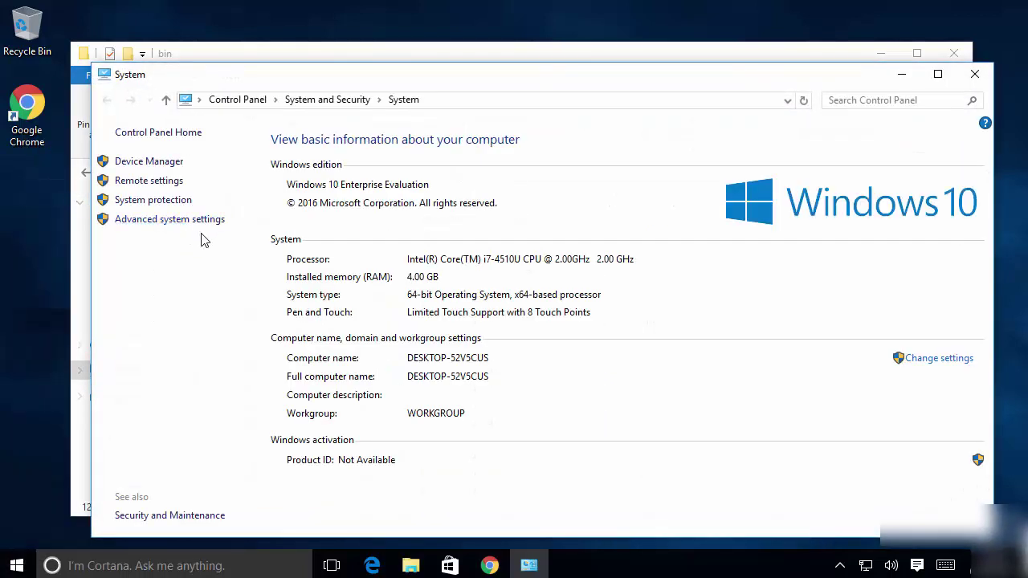
click(141, 228)
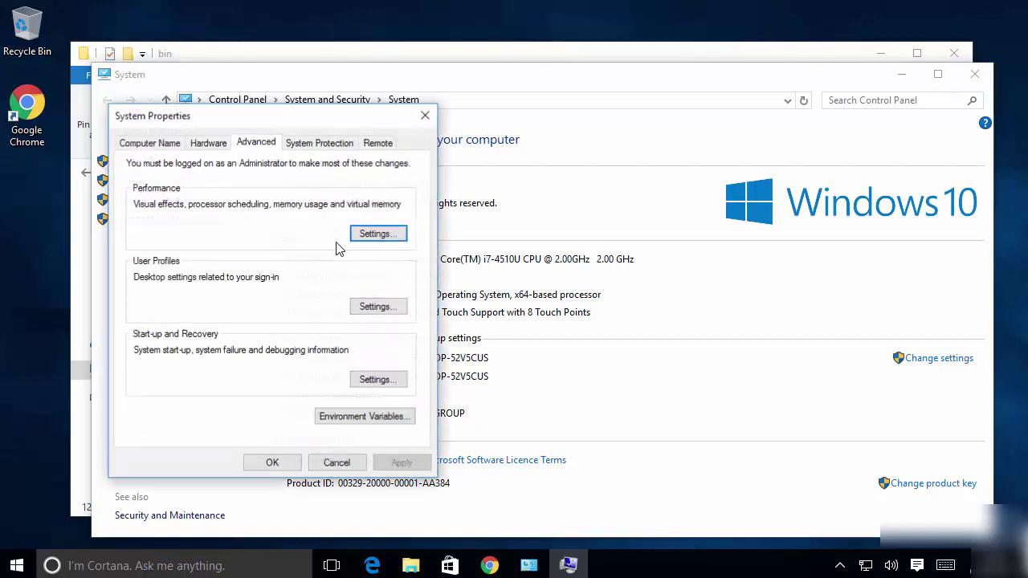
click(332, 425)
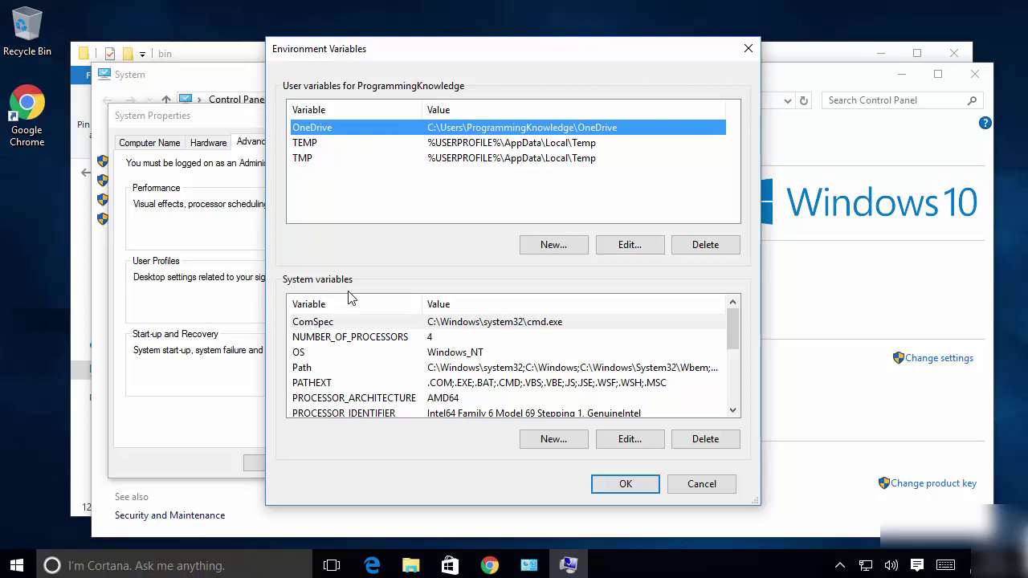
Step: Add C:\Program Files\Java\jdk-12.0.2\bin as a new entry in the system Path variable and confirm it
click(314, 374)
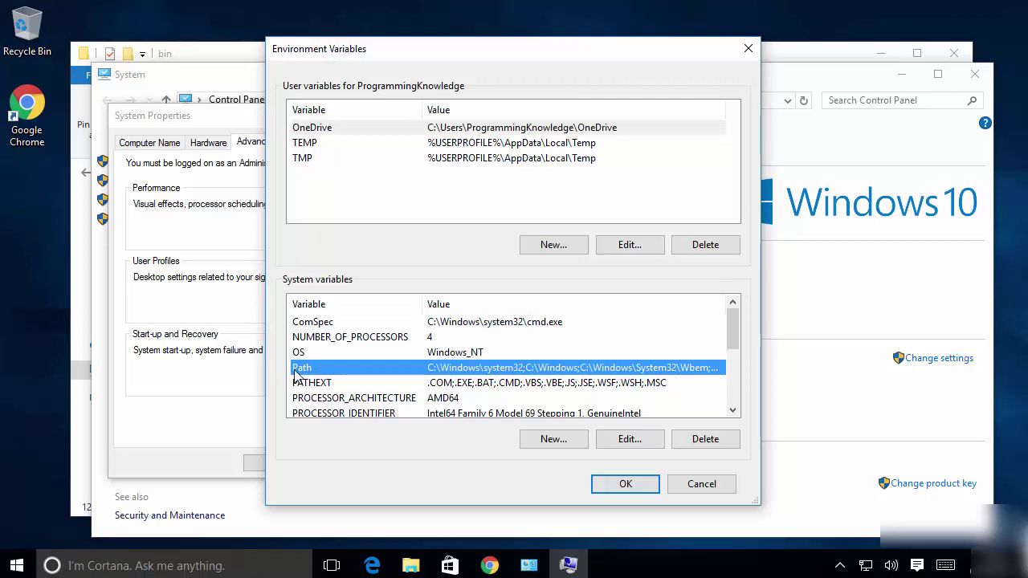
double_click(341, 375)
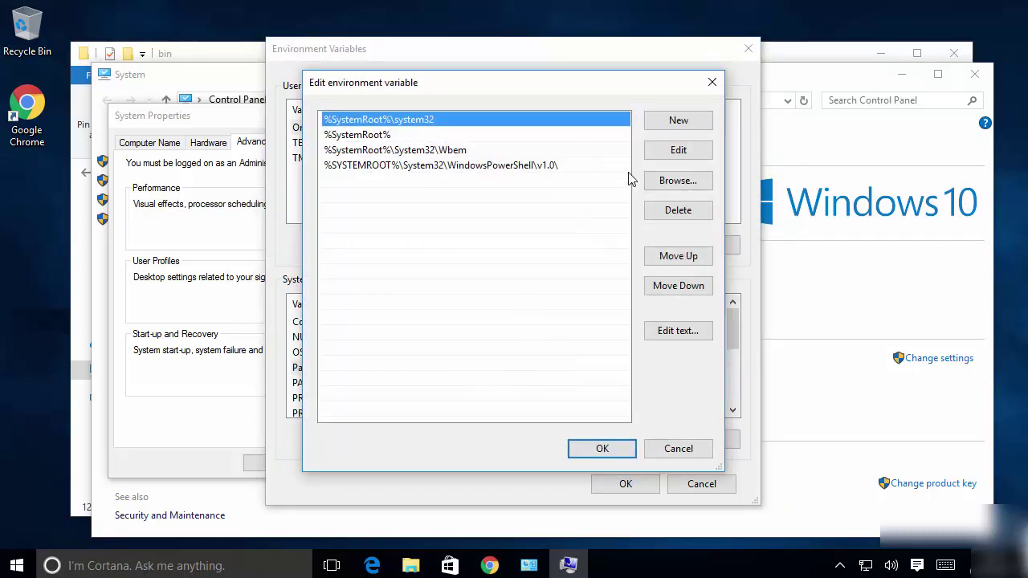
click(676, 122)
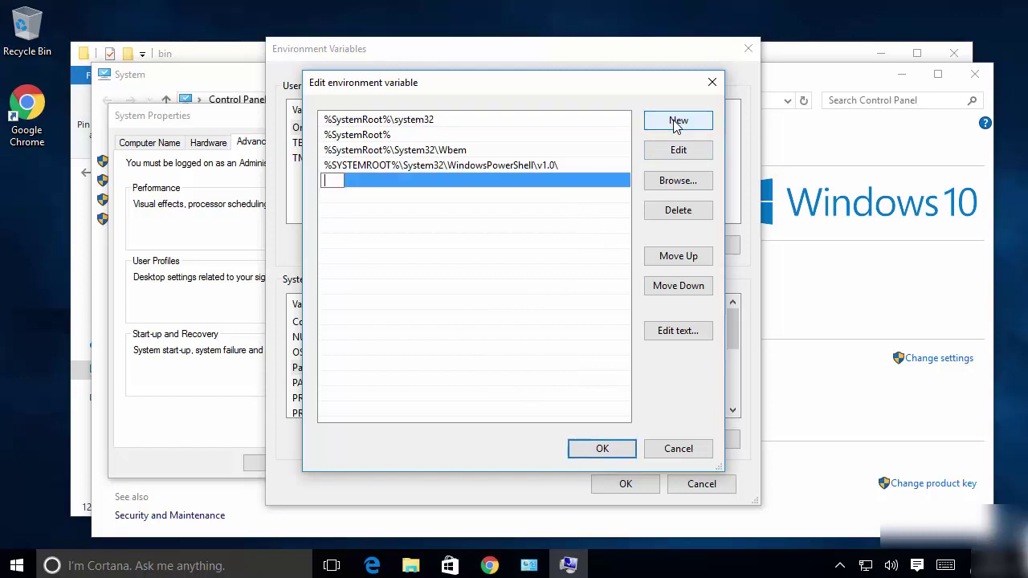
key(ctrl+v)
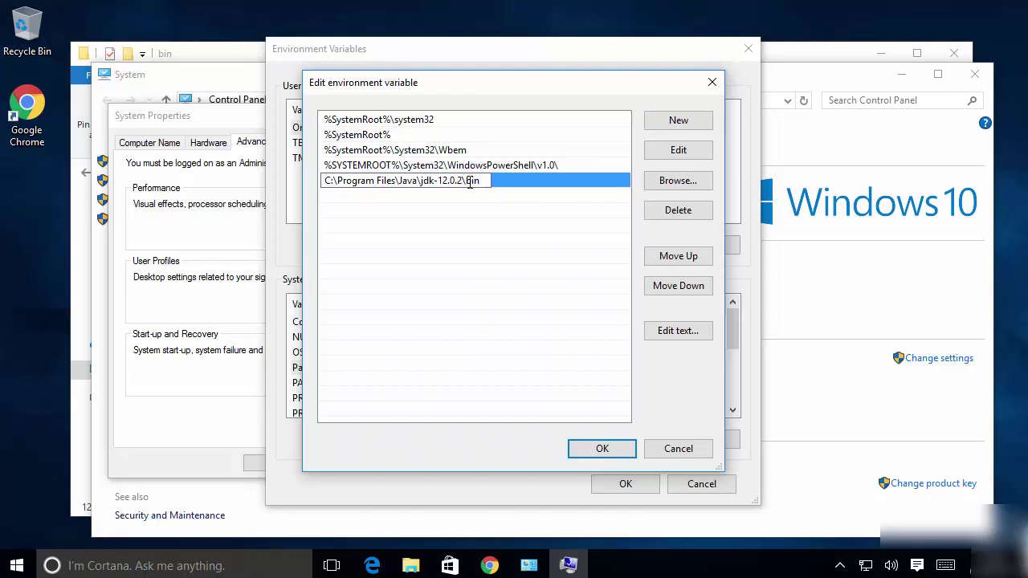
click(473, 213)
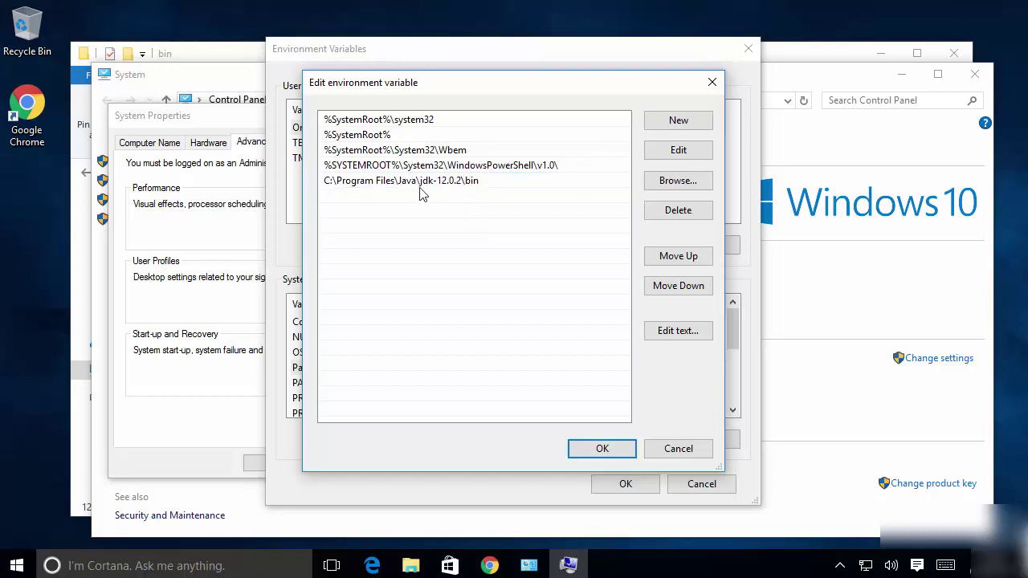
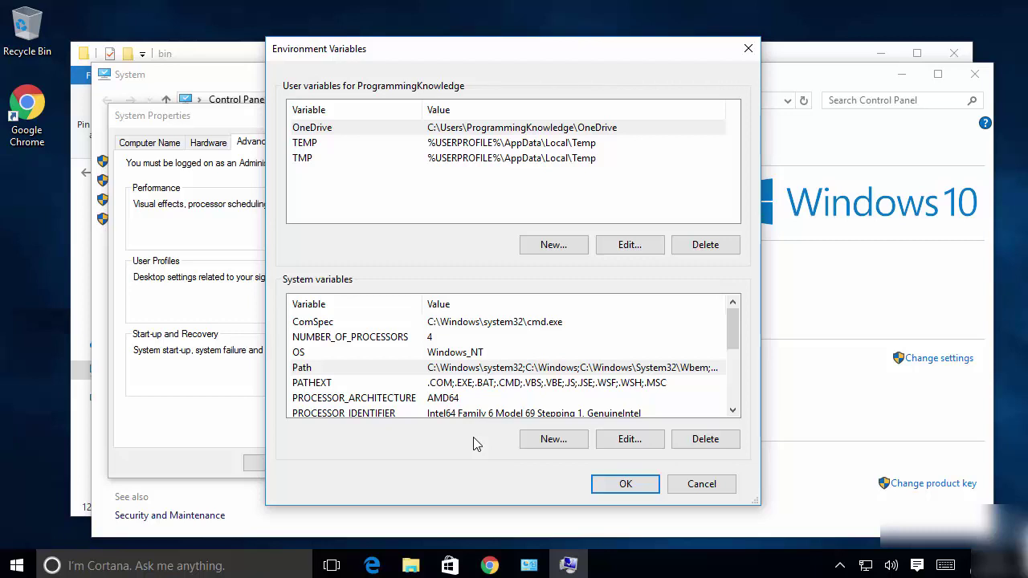
Step: Start a new system variable and name it JAVA_HOME
click(553, 439)
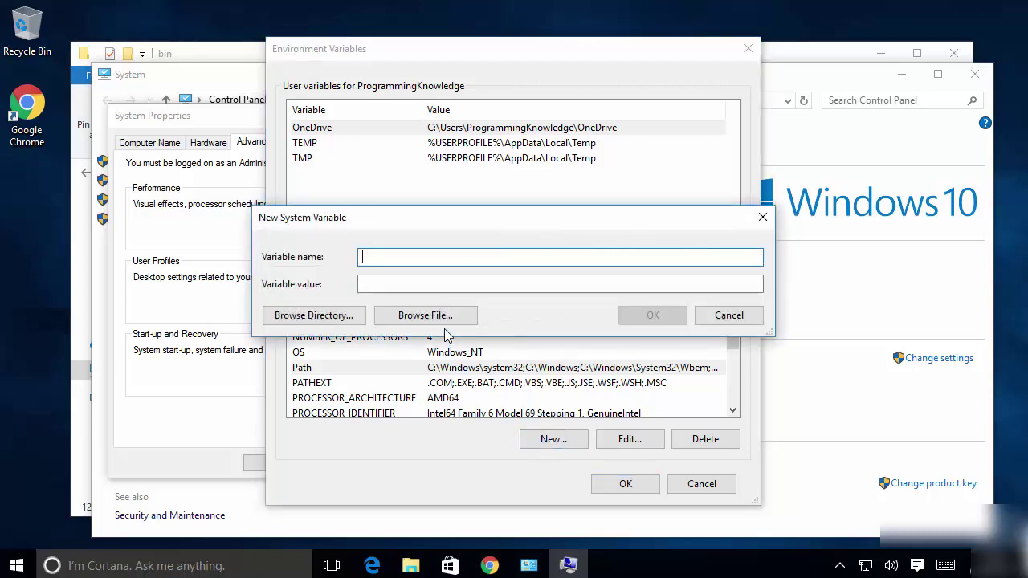
text(JAVA)
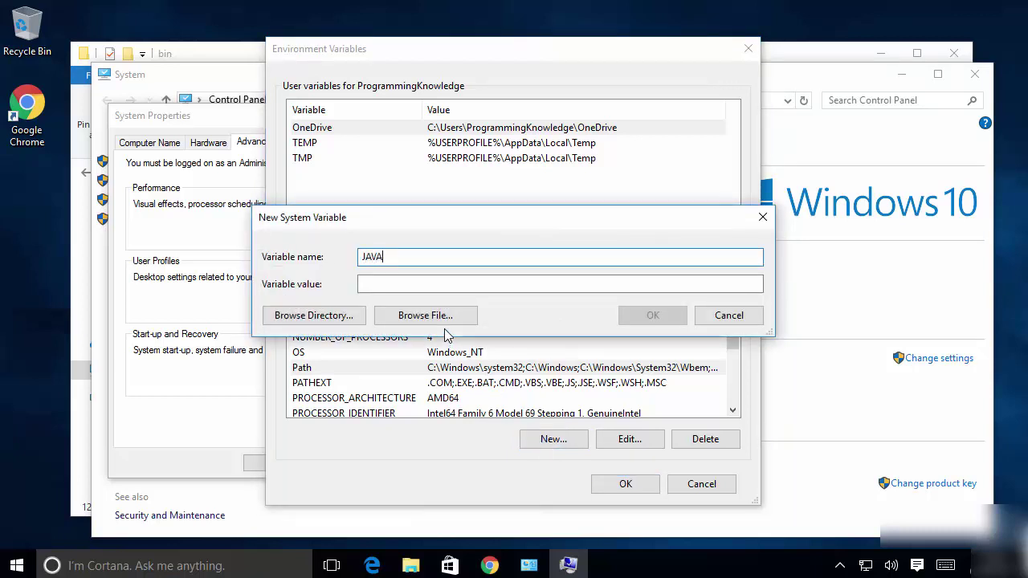
text(_HOME)
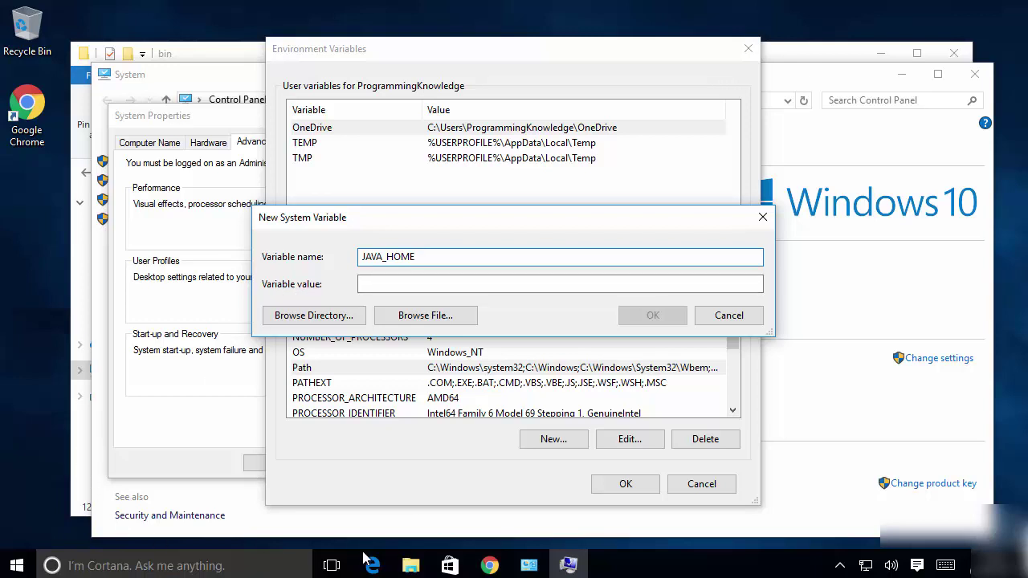
Step: Go up to the jdk-12.0.2 folder in File Explorer and copy its path, C:\Program Files\Java\jdk-12.0.2
click(409, 567)
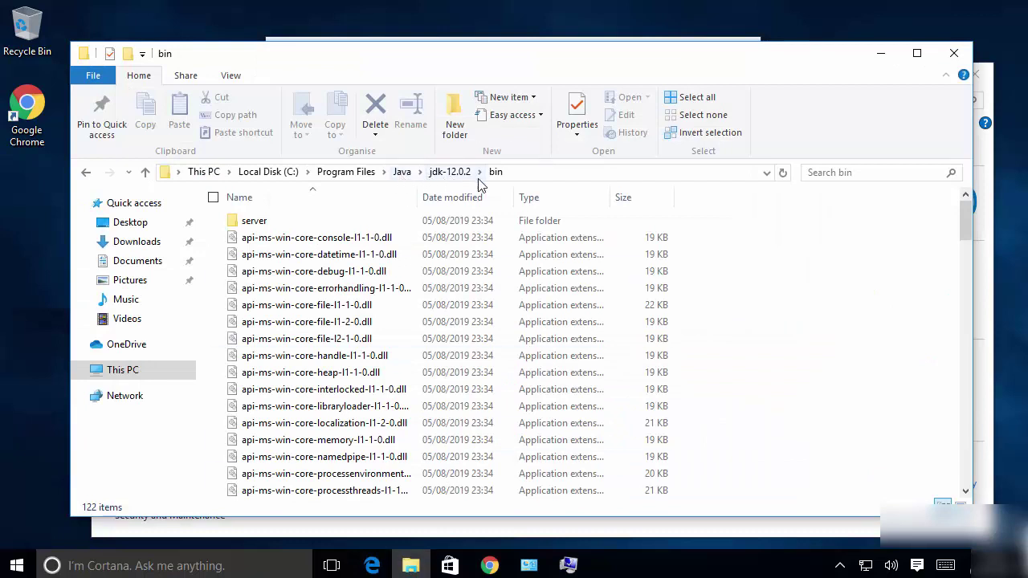
click(402, 172)
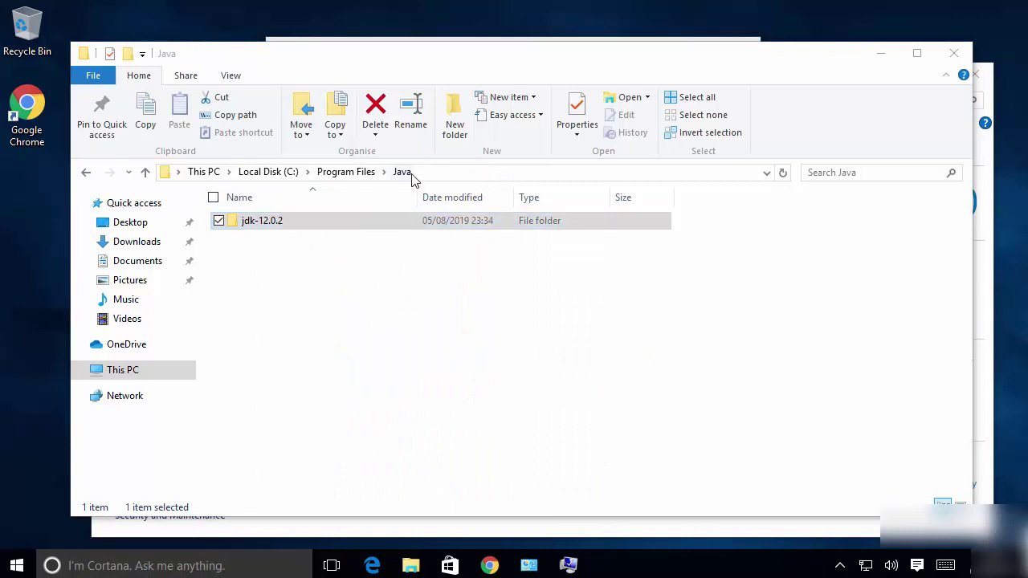
double_click(274, 228)
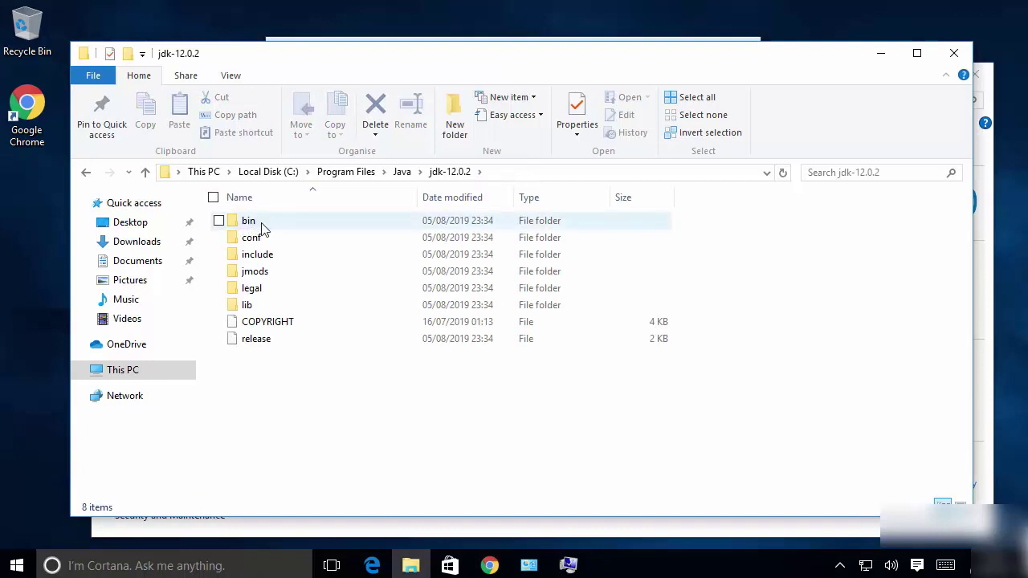
click(561, 179)
key(ctrl+c)
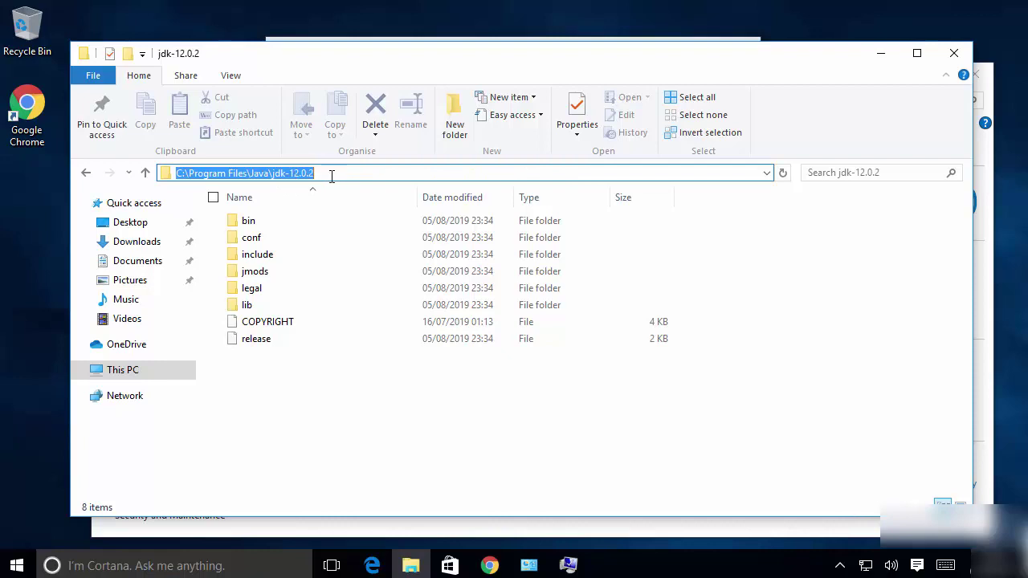
Step: Minimize File Explorer, set the JAVA_HOME value to C:\Program Files\Java\jdk-12.0.2, and create the variable
click(881, 53)
click(381, 284)
key(ctrl+v)
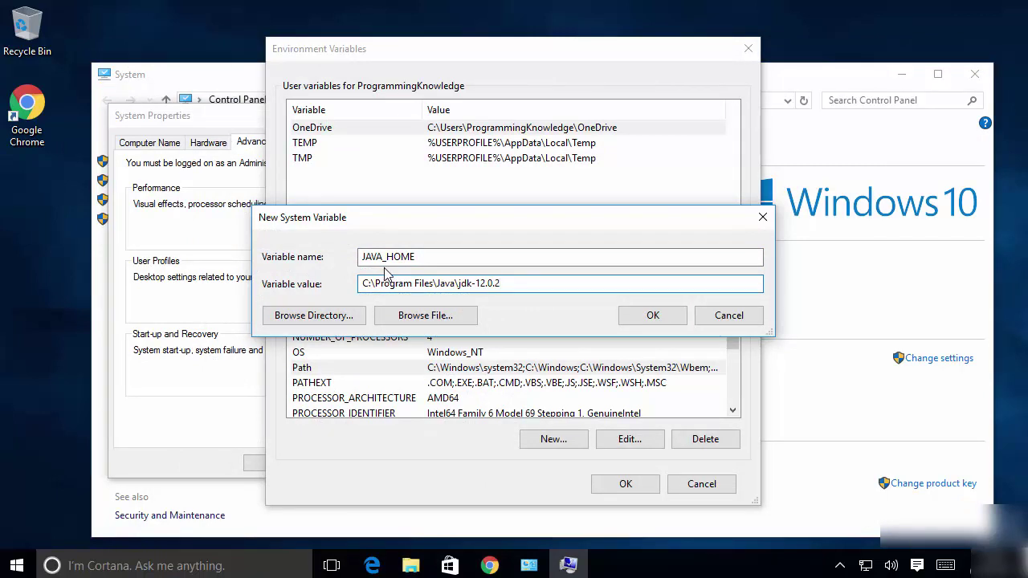
click(652, 316)
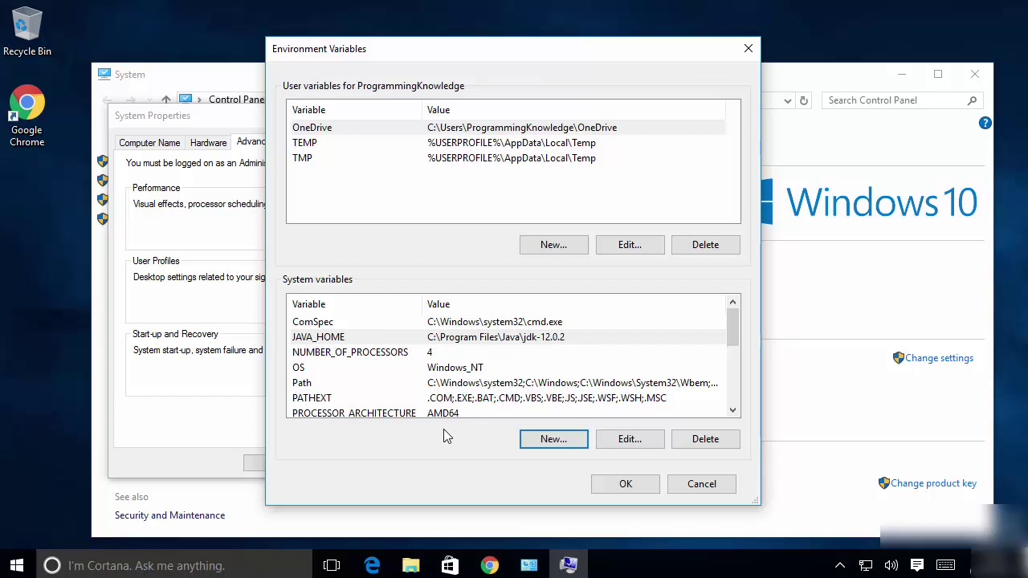
Step: Confirm the environment variable changes and the system properties, and close the System window
click(607, 484)
click(272, 463)
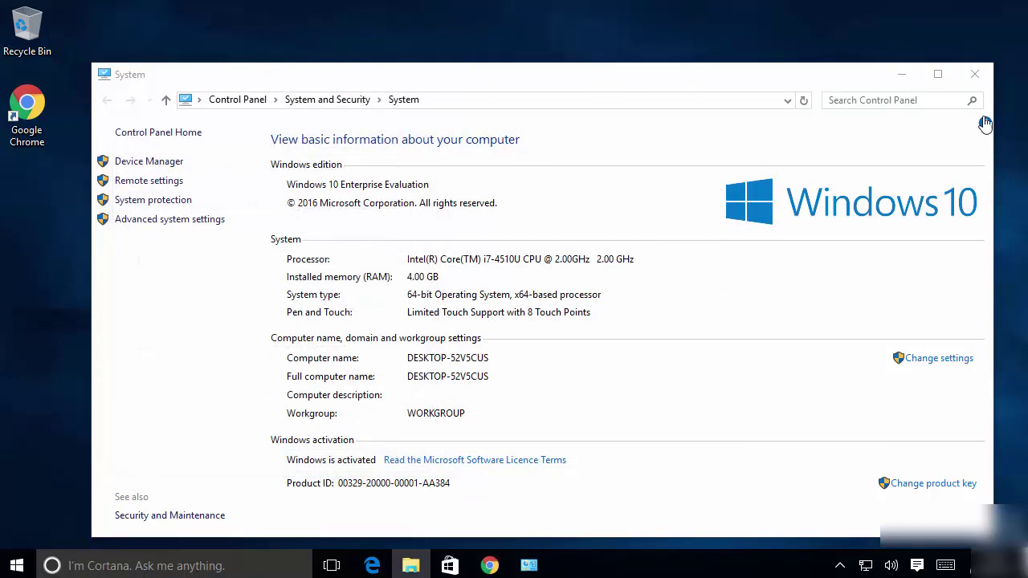
click(974, 76)
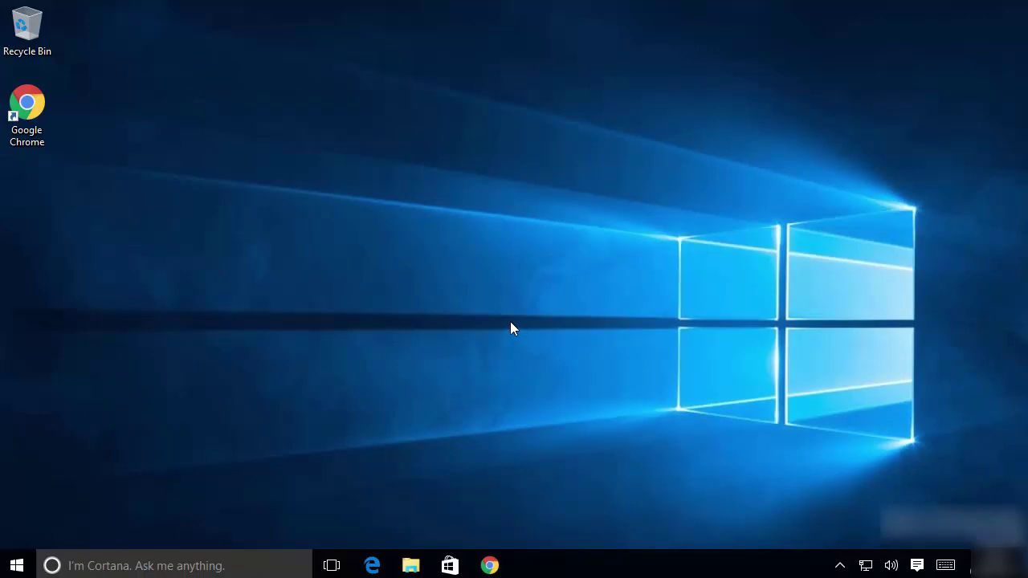
Step: Open Command Prompt and check the Java compiler version with javac -version
right_click(22, 567)
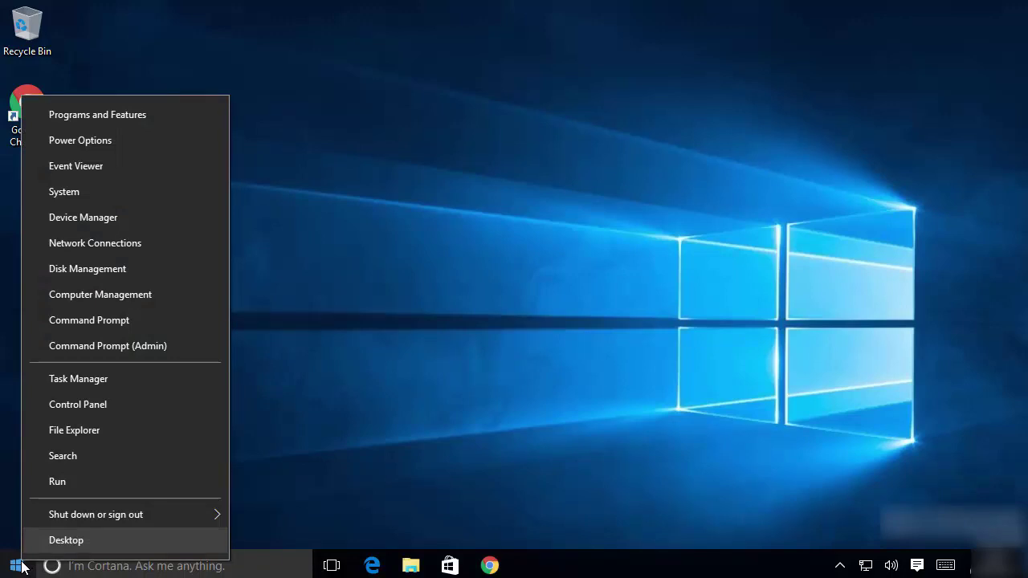
click(105, 324)
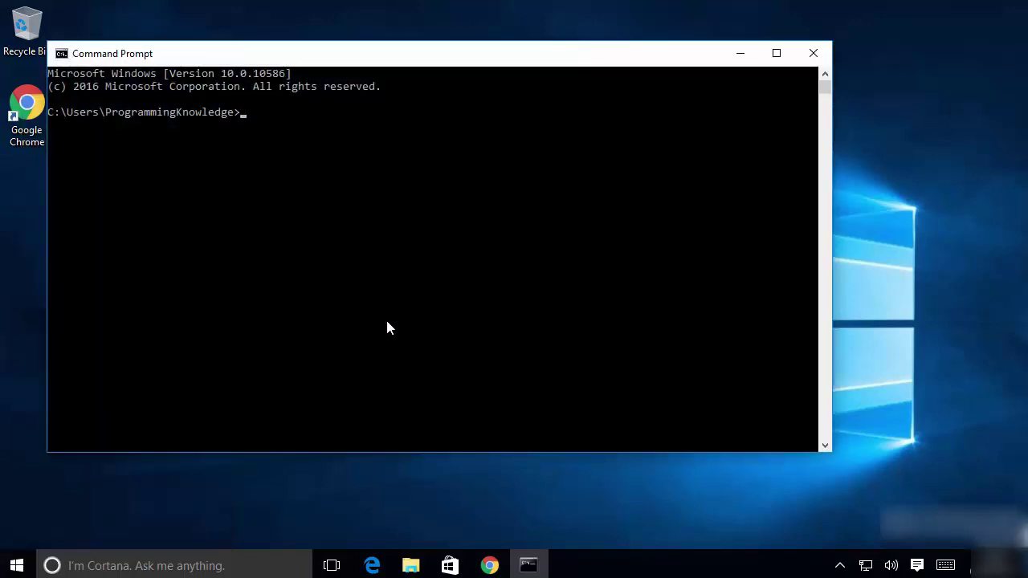
text(javac -version)
key(Return)
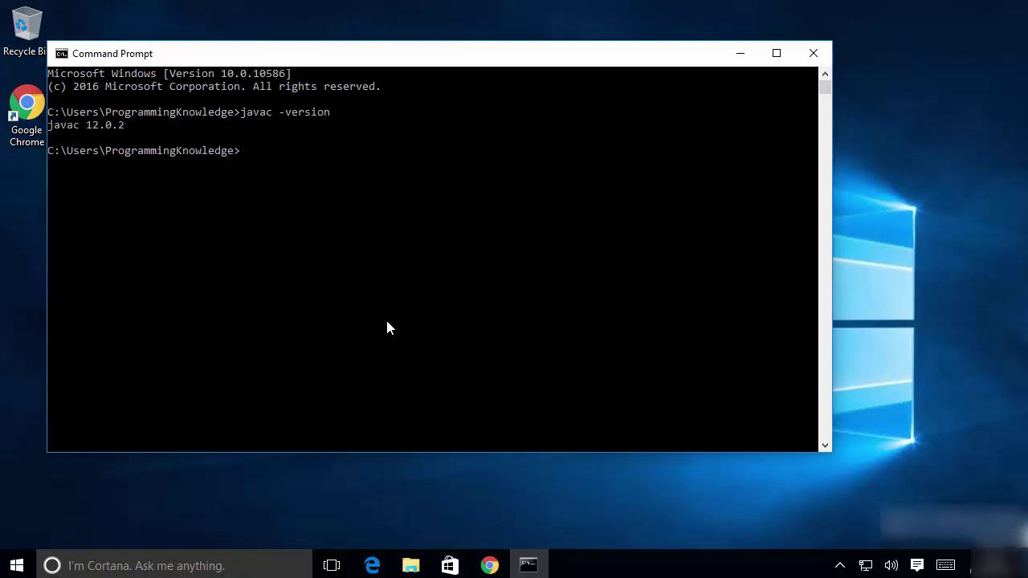
click(50, 126)
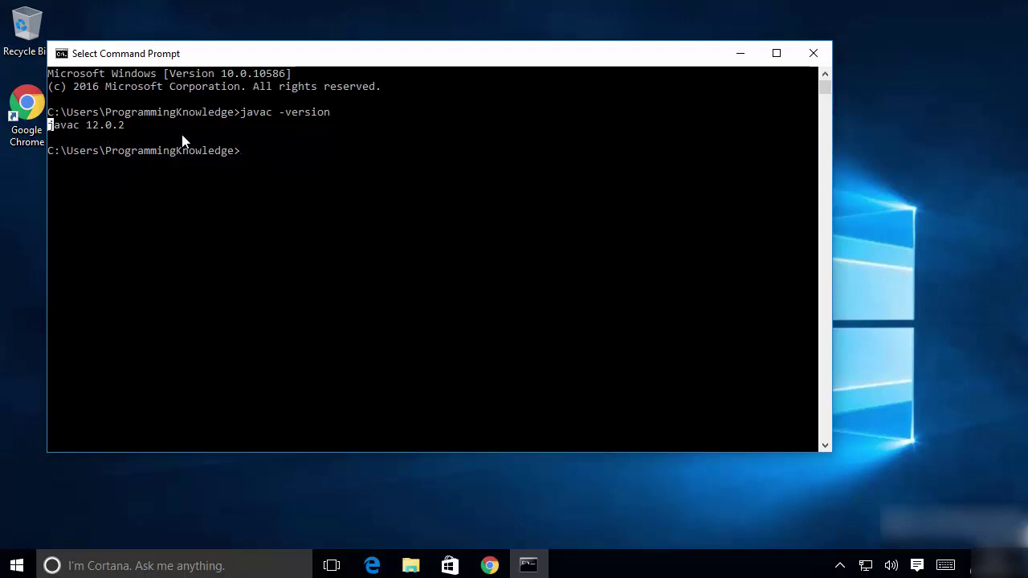
key(Escape)
Step: Check the installed Java runtime version with java --version
click(258, 154)
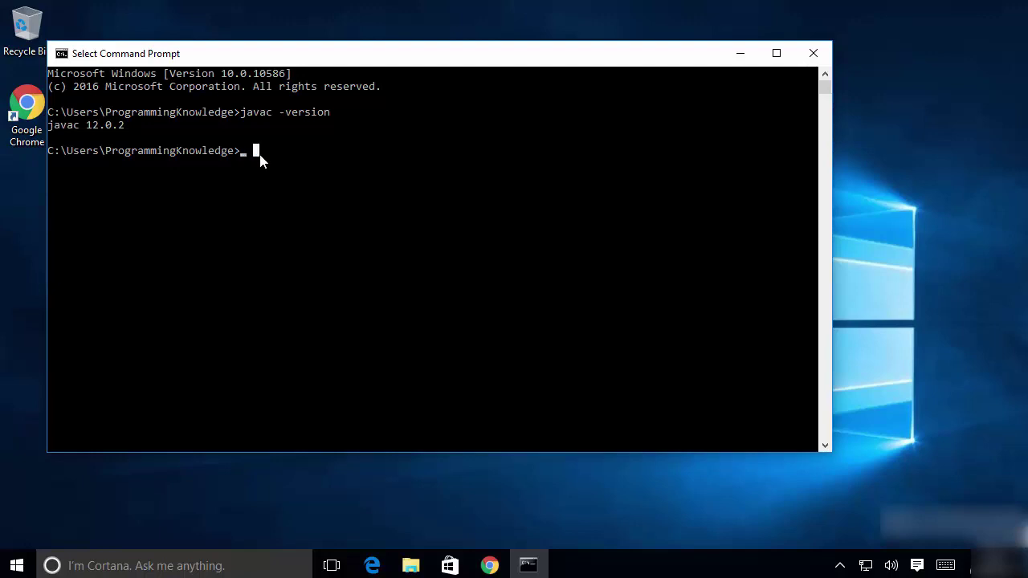
key(Escape)
text(jva)
key(BackSpace)
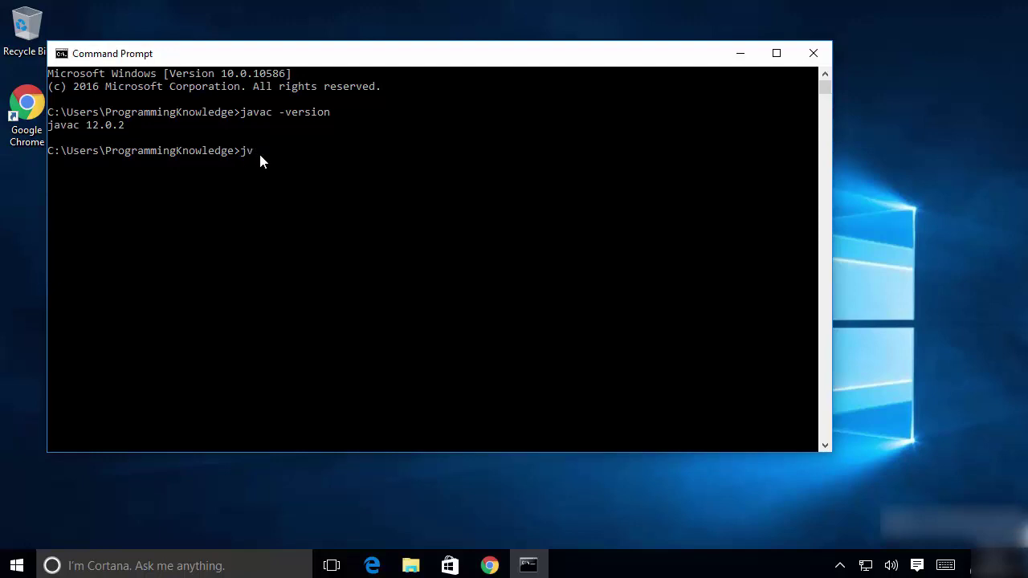
text(va --version)
key(Return)
click(249, 265)
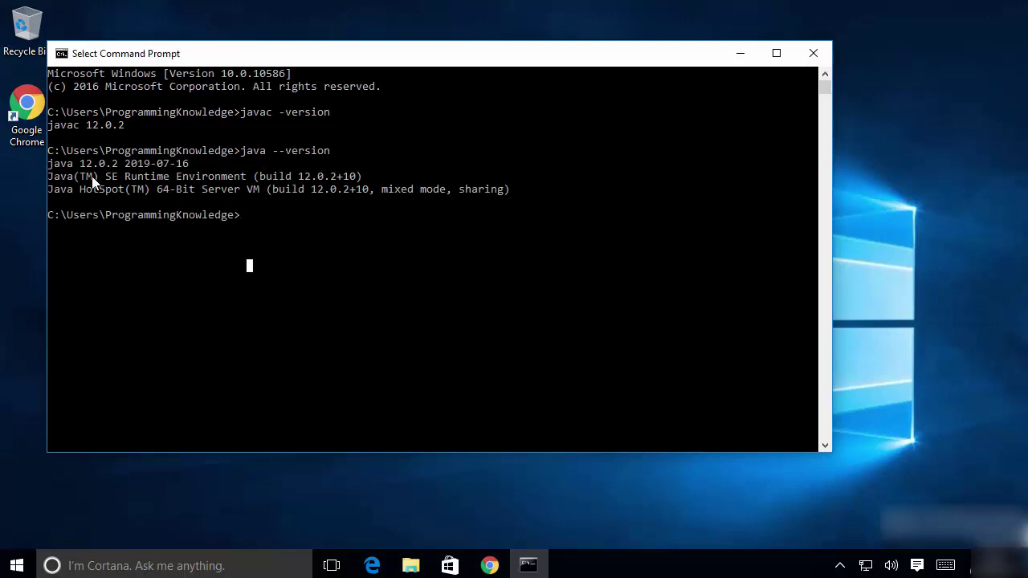
Step: Run javac without arguments to print its usage help
click(169, 212)
click(352, 215)
click(264, 215)
click(244, 215)
text(ja)
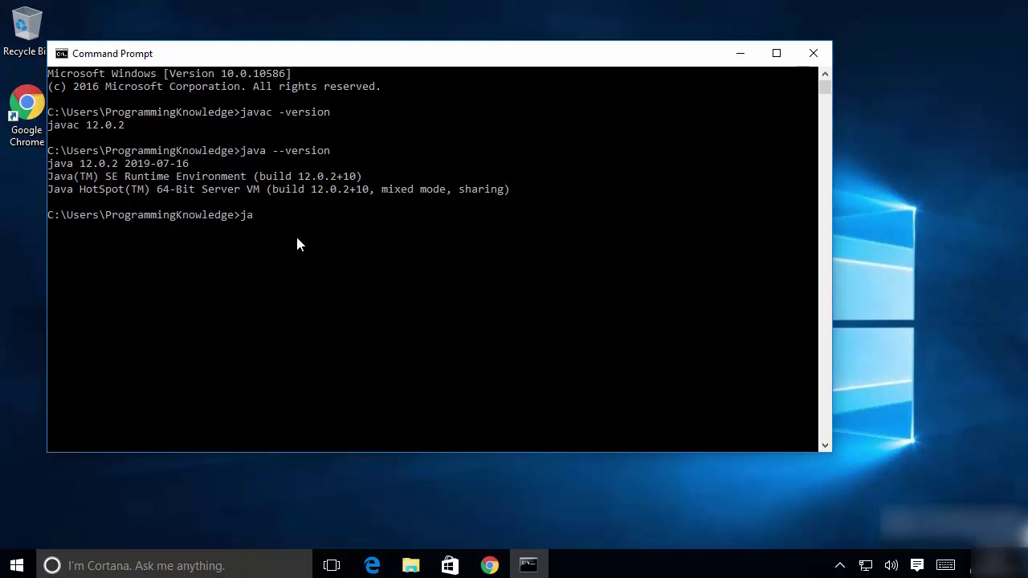
text(vac)
key(Return)
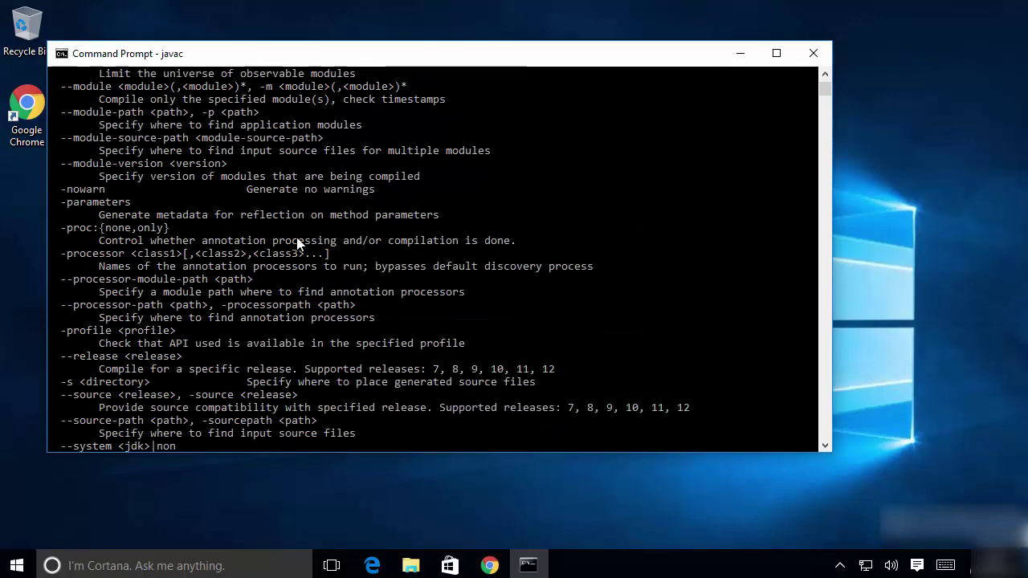
Step: Examine the javac usage line and its list of options from start to end, and close Command Prompt
click(287, 291)
scroll(239, 325, up, 20)
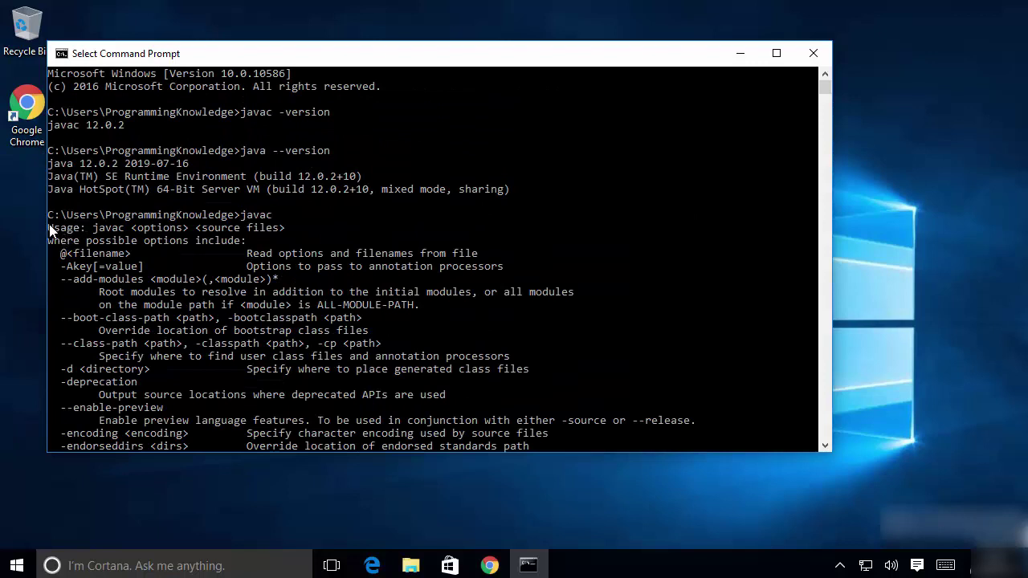
drag(47, 227, 278, 230)
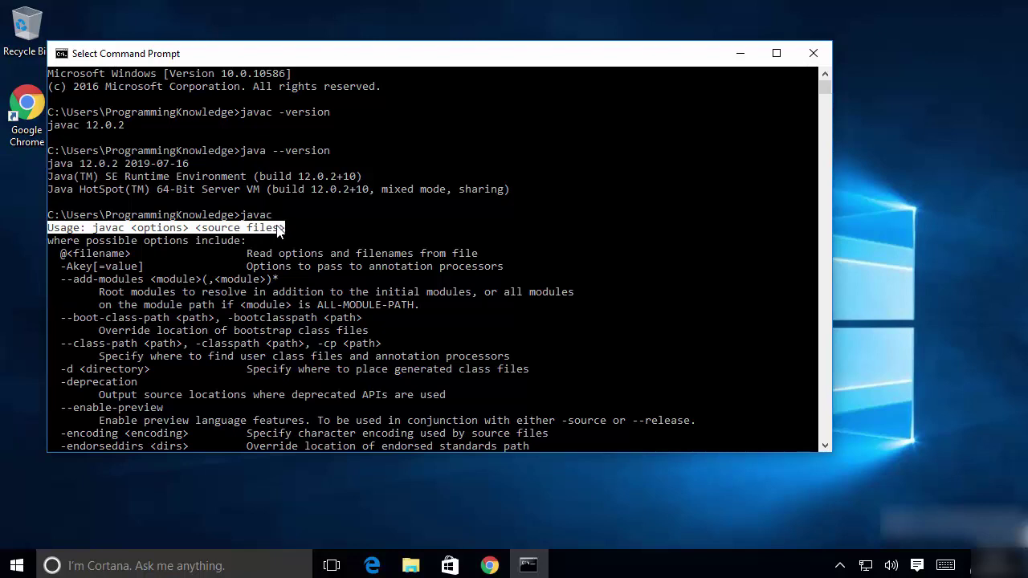
double_click(106, 232)
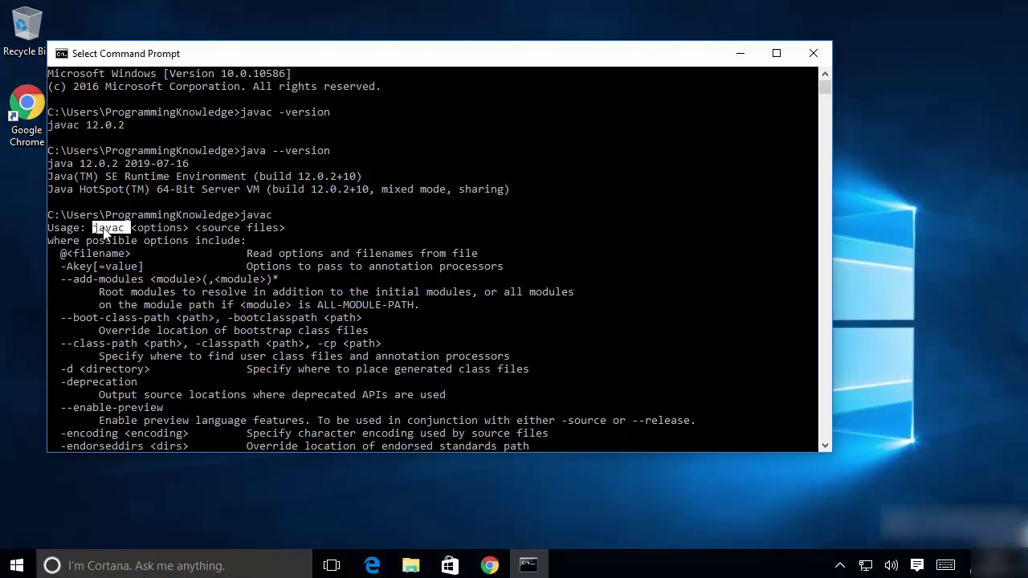
double_click(153, 229)
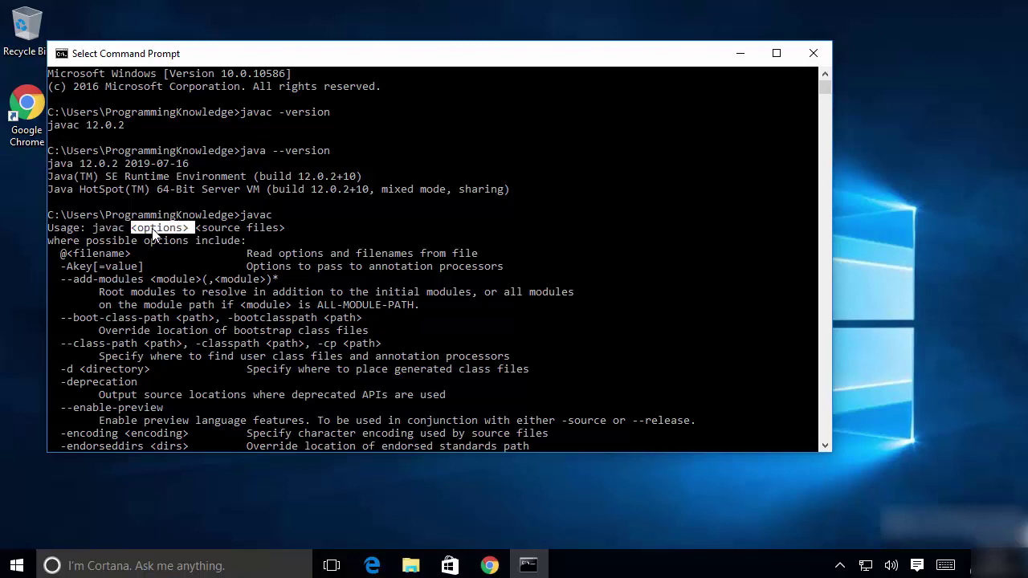
double_click(227, 231)
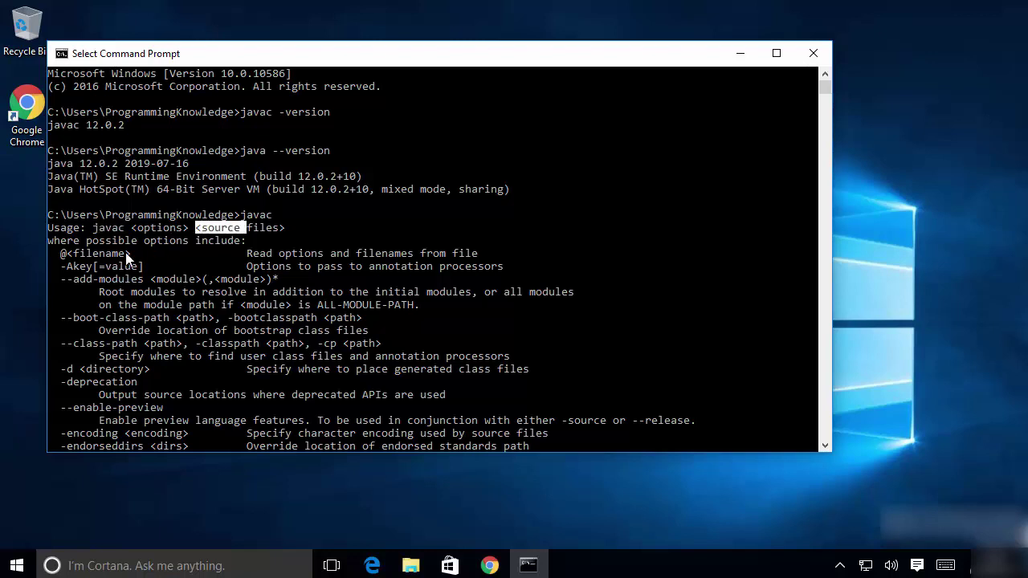
drag(50, 239, 433, 389)
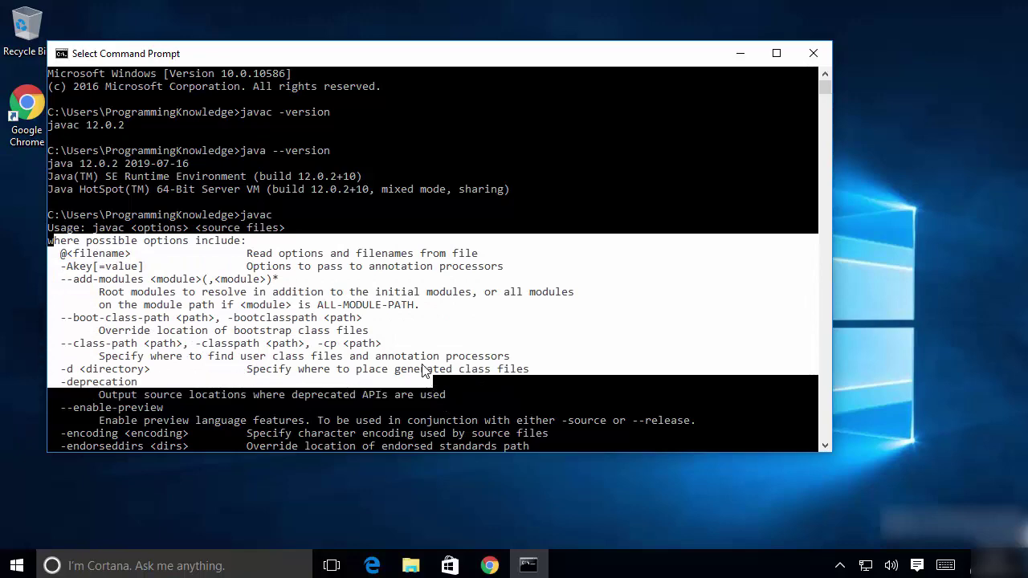
click(334, 294)
scroll(336, 294, down, 15)
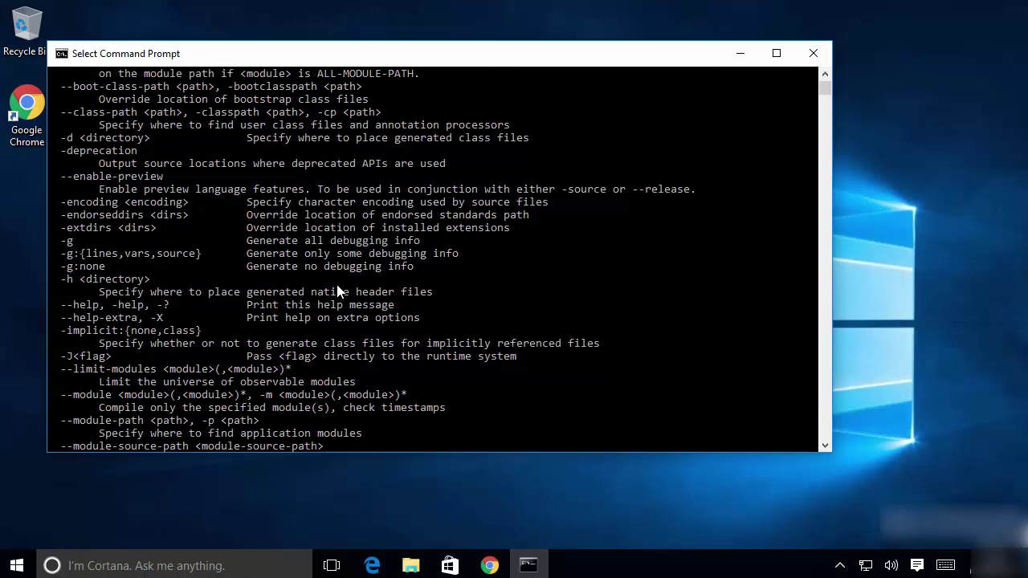
scroll(336, 285, down, 7)
scroll(336, 282, up, 4)
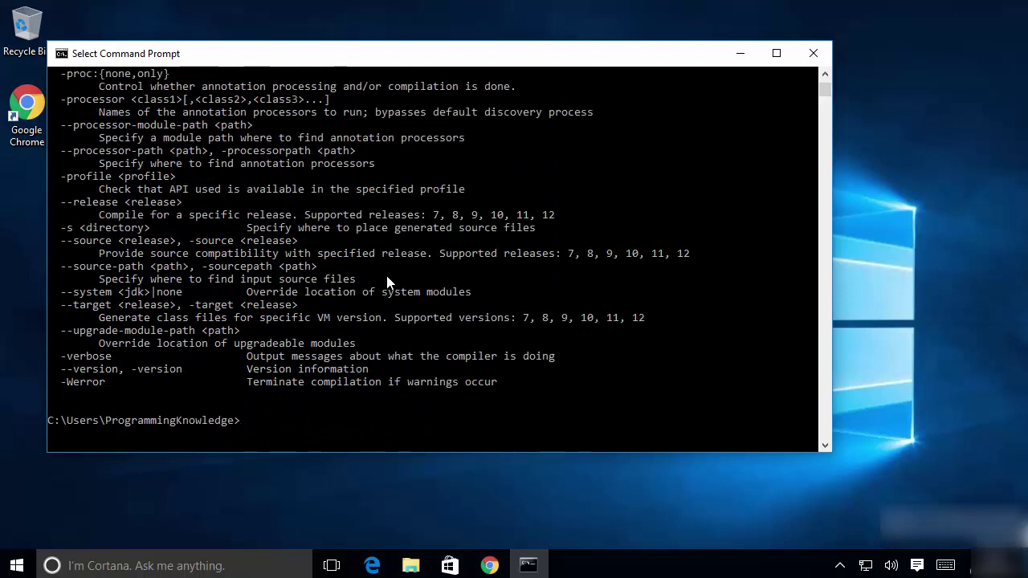
click(814, 53)
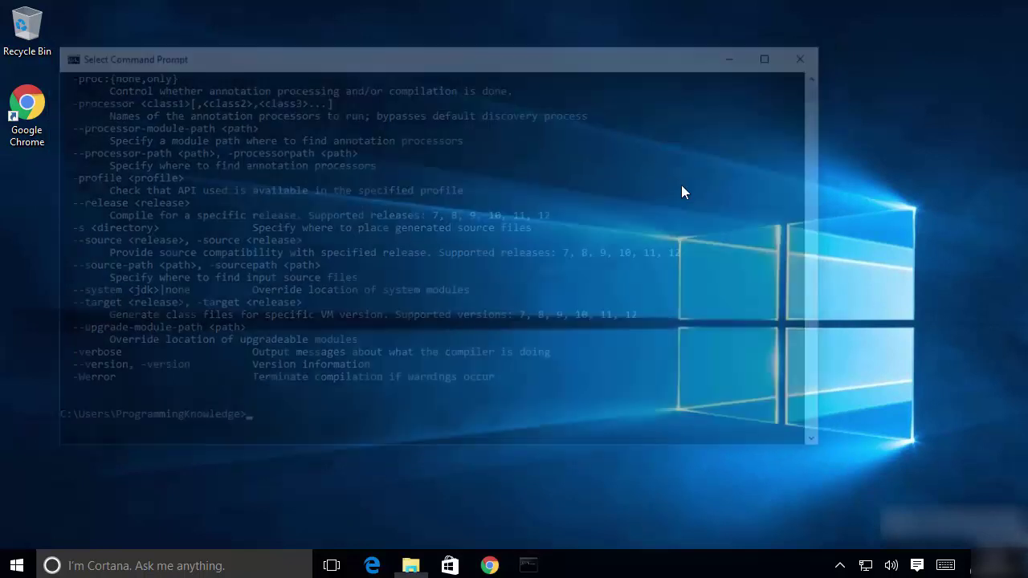